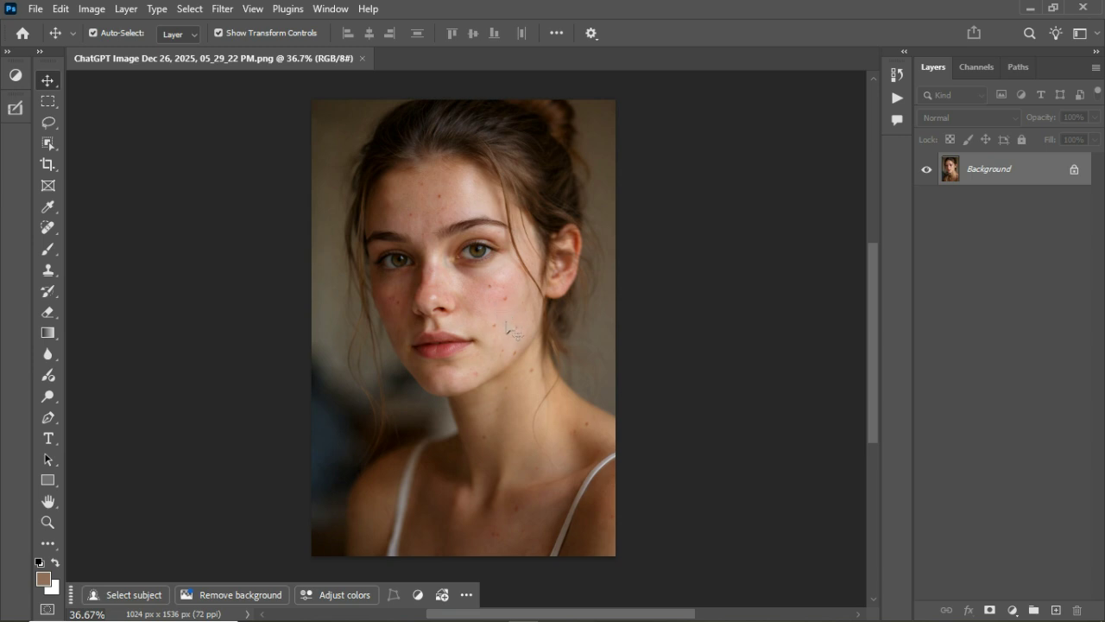
- Scroll over the portrait and take a first look at the Actions panel and its options
scroll(501, 322, down, 1)
scroll(509, 327, up, 4)
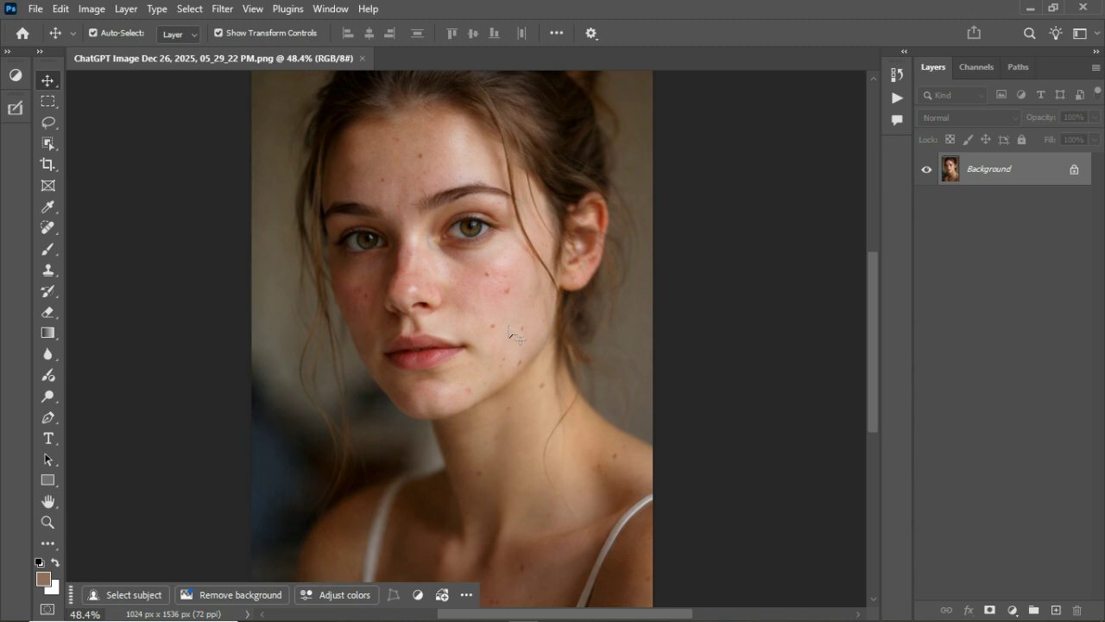
scroll(481, 349, down, 1)
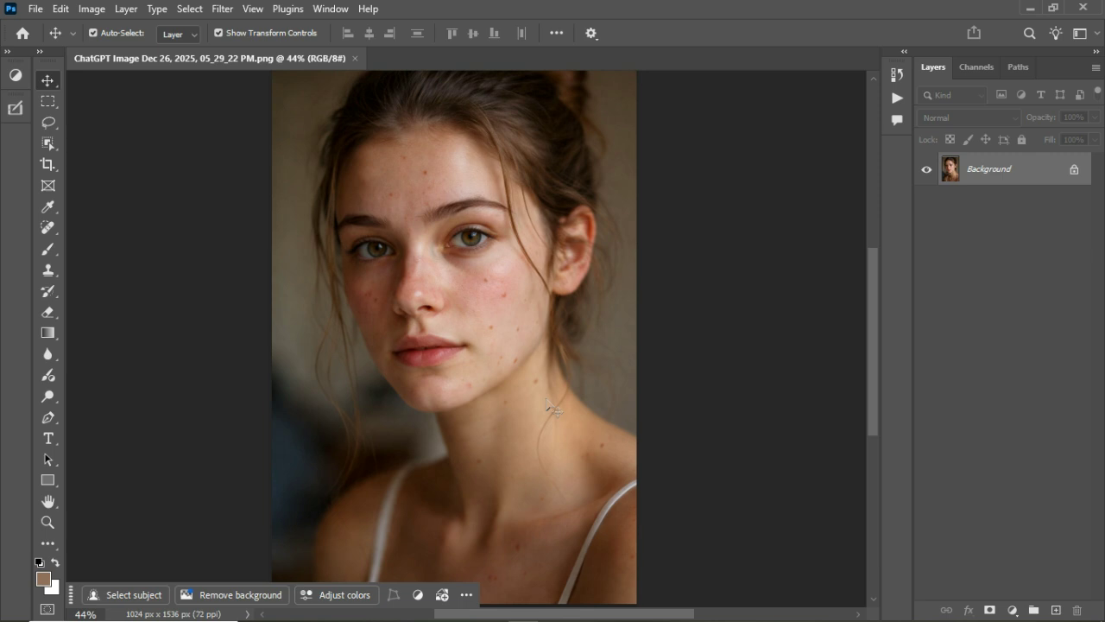
scroll(502, 385, down, 2)
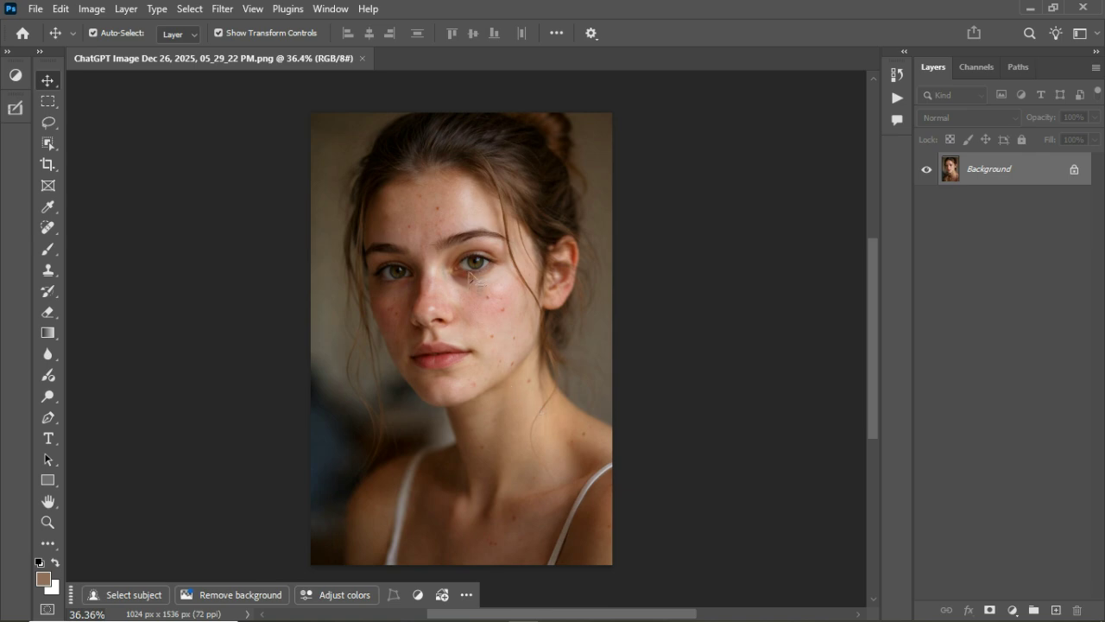
scroll(454, 261, down, 1)
scroll(455, 262, up, 1)
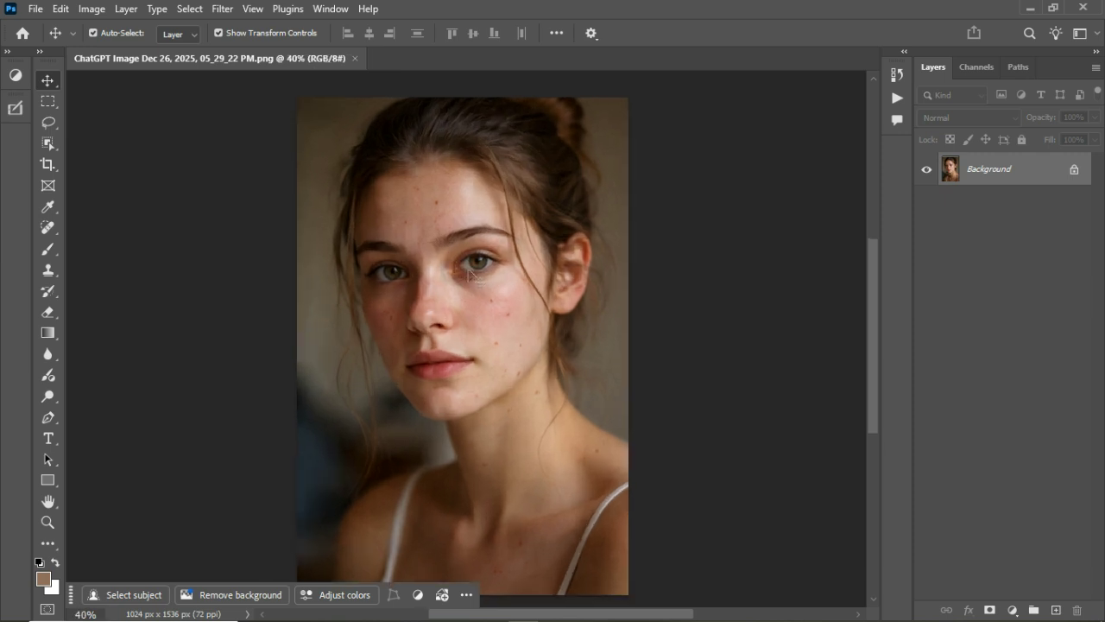
scroll(477, 277, down, 1)
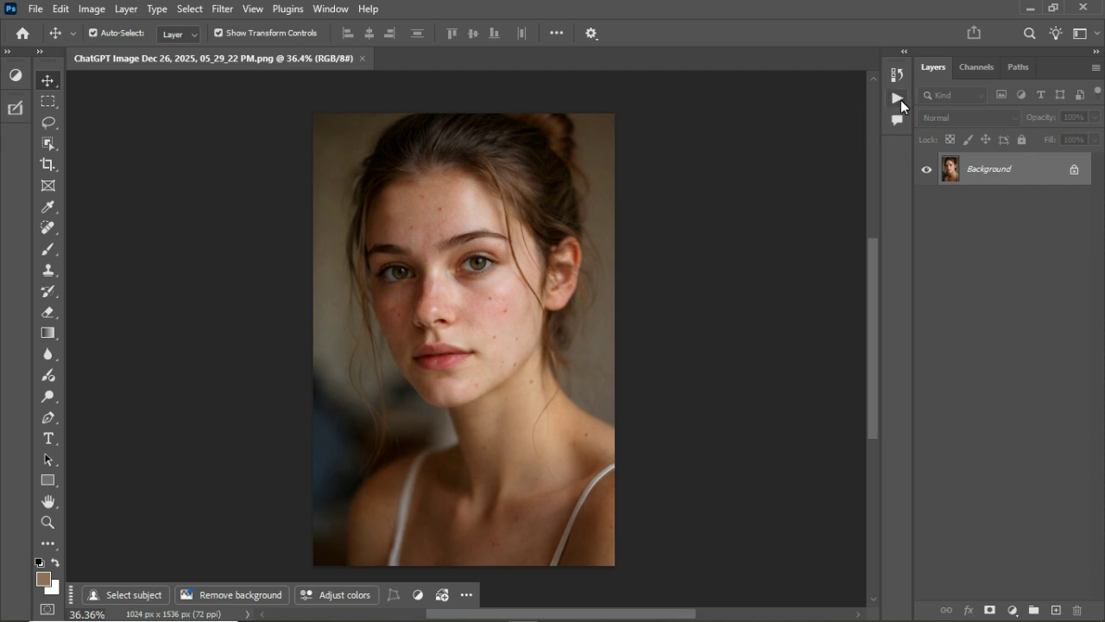
click(899, 99)
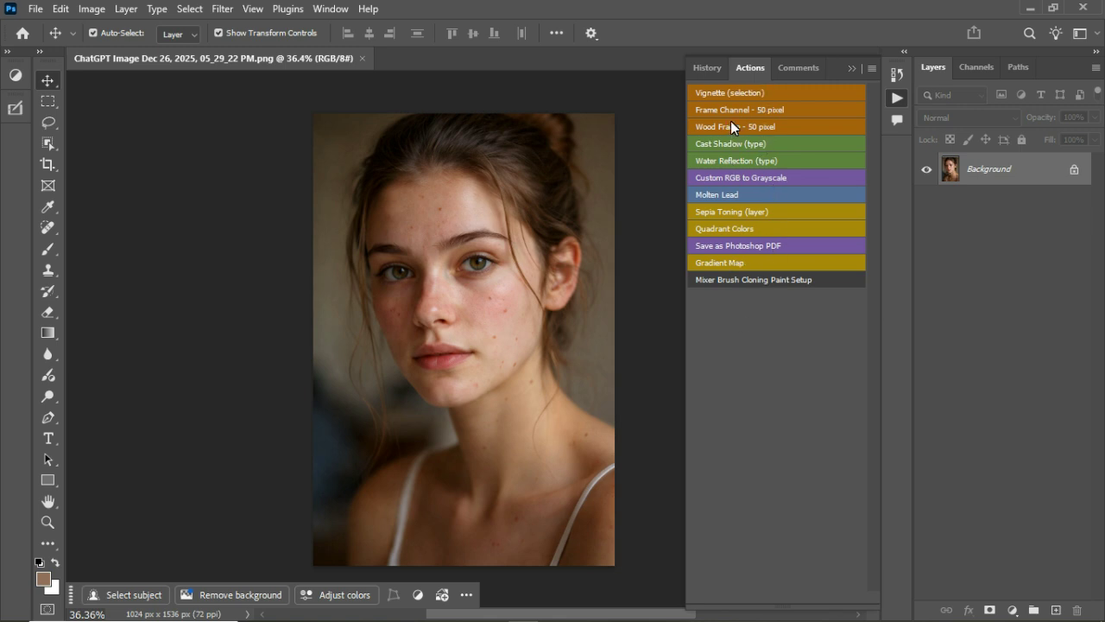
right_click(897, 97)
click(900, 109)
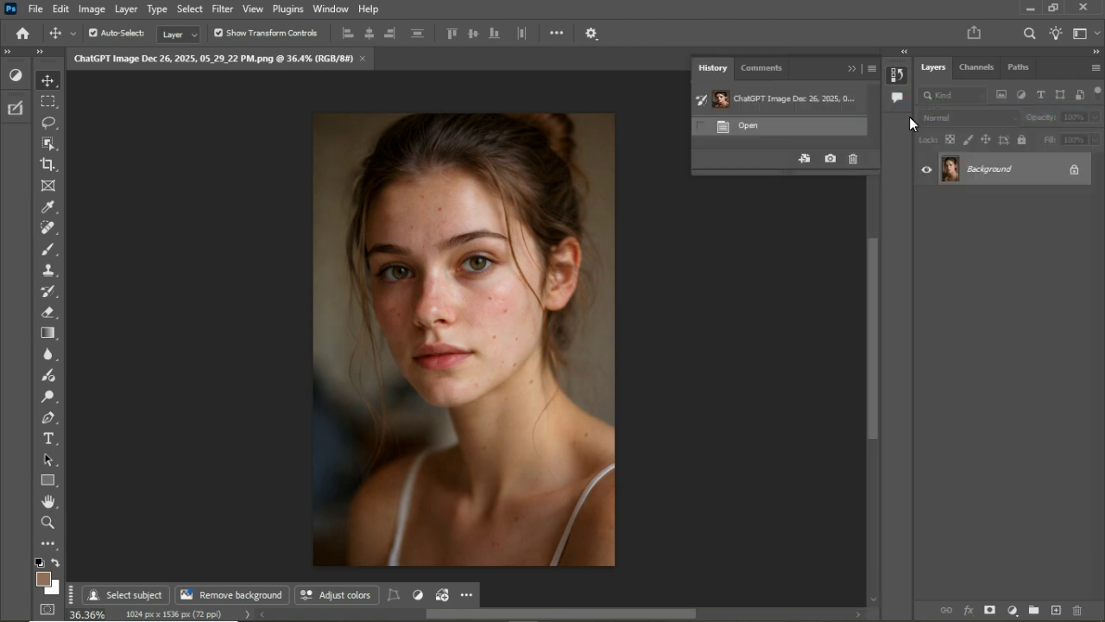
- Show the Actions panel from the Window menu and open its flyout menu of action-set options
click(849, 67)
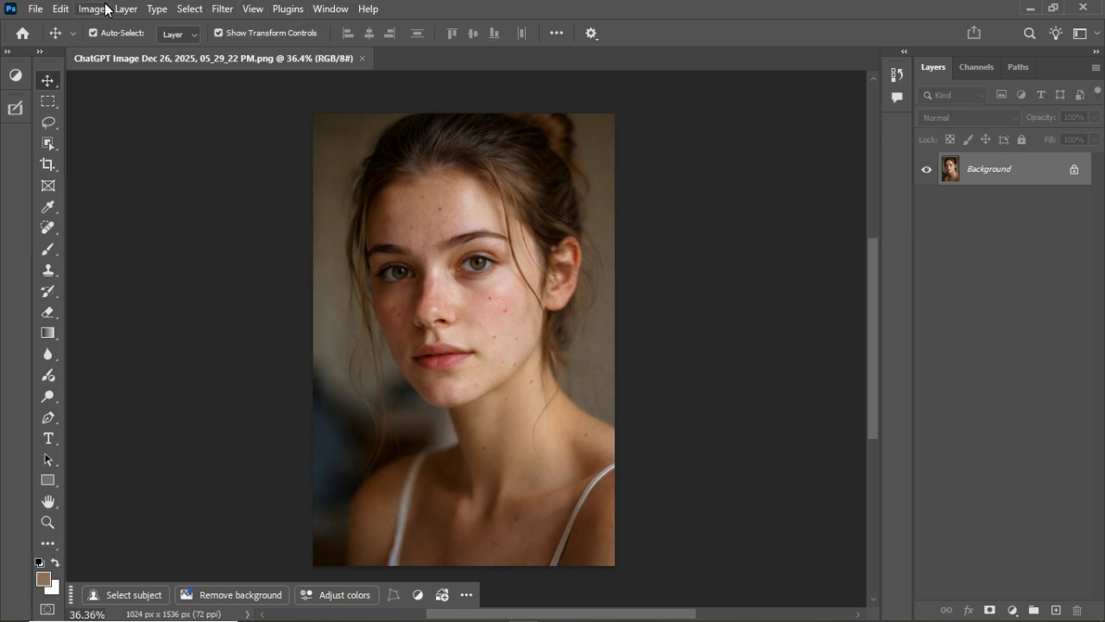
click(331, 10)
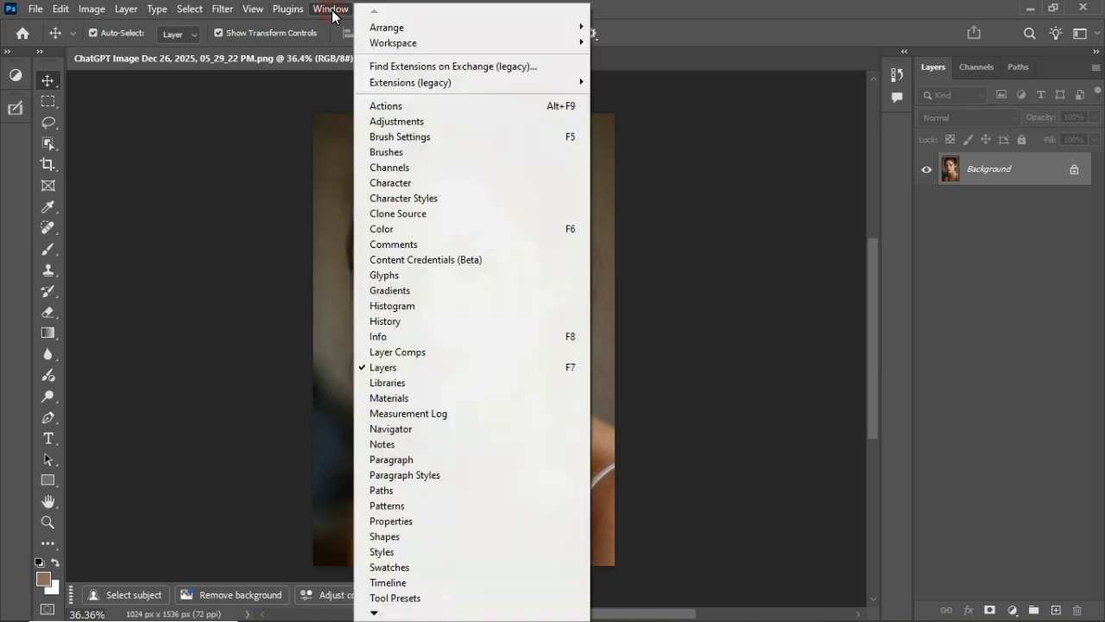
click(405, 105)
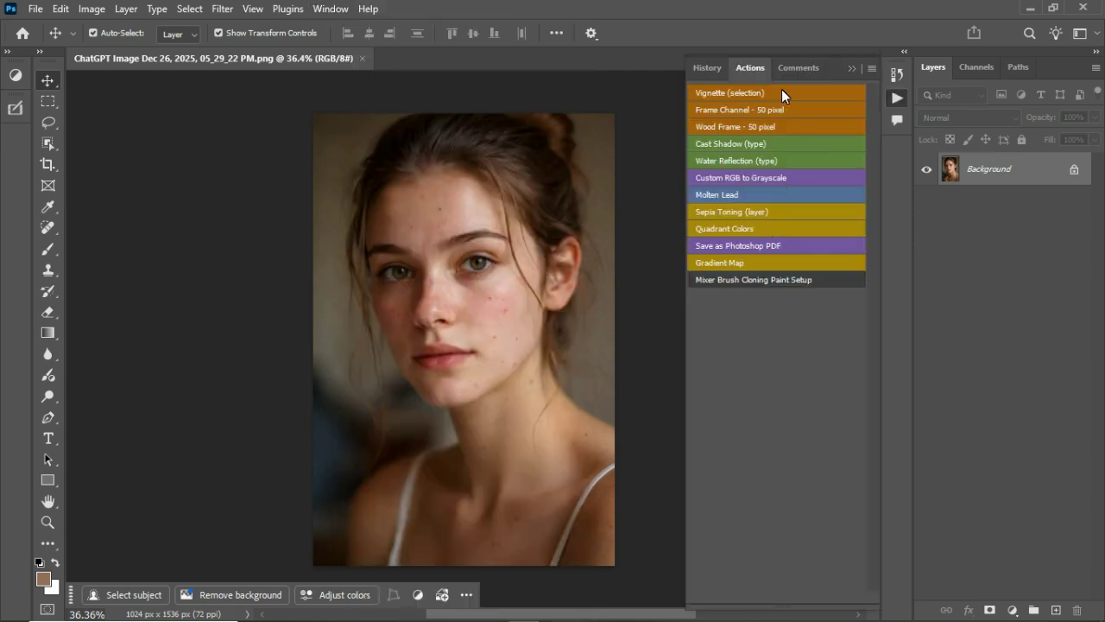
click(852, 69)
click(896, 98)
click(871, 68)
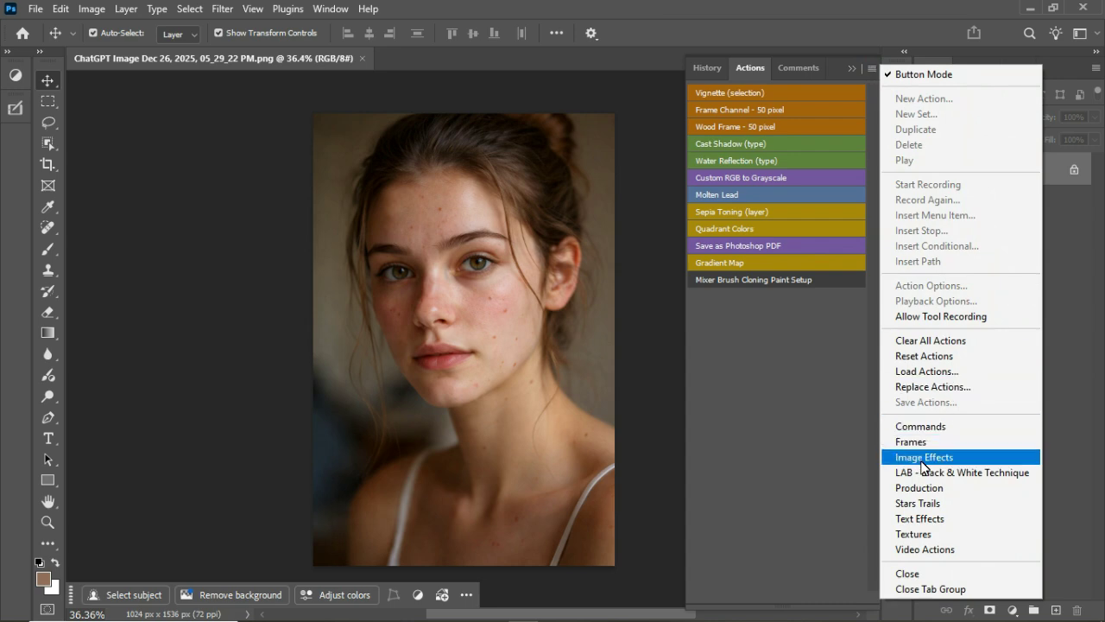
- Load Advance Frequency Separation.ATN from the Desktop's New folder into the Actions list
click(918, 372)
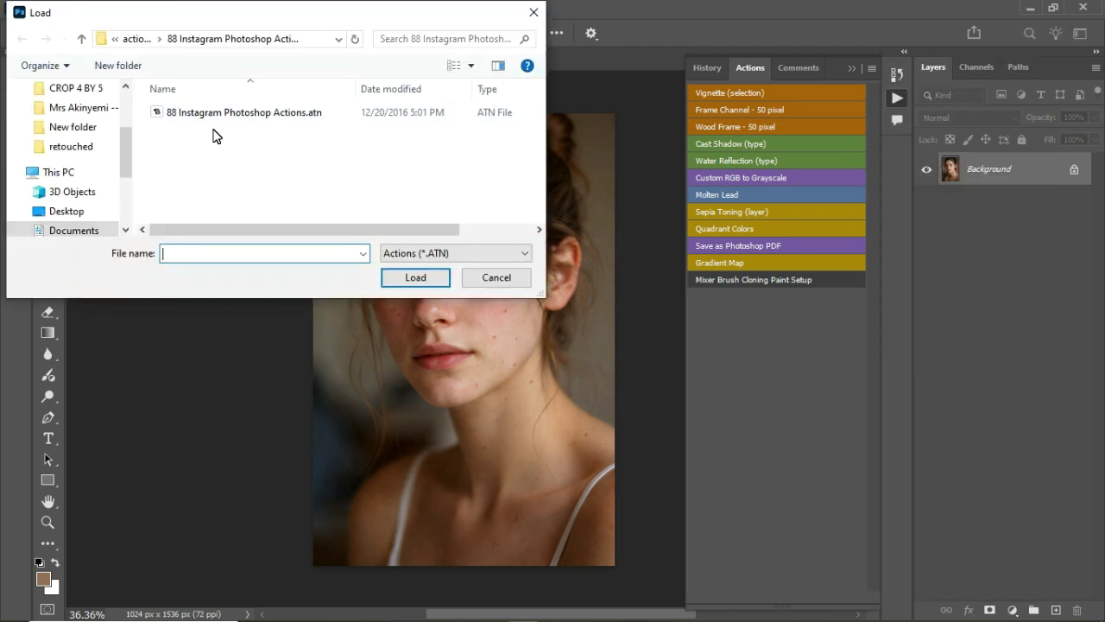
scroll(124, 171, up, 3)
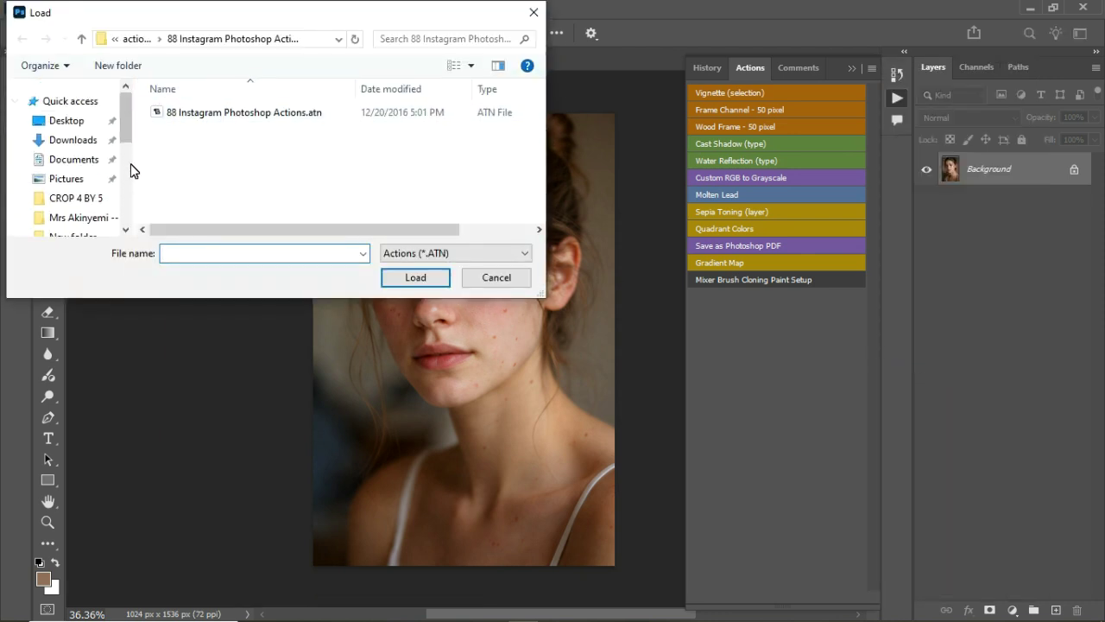
click(66, 121)
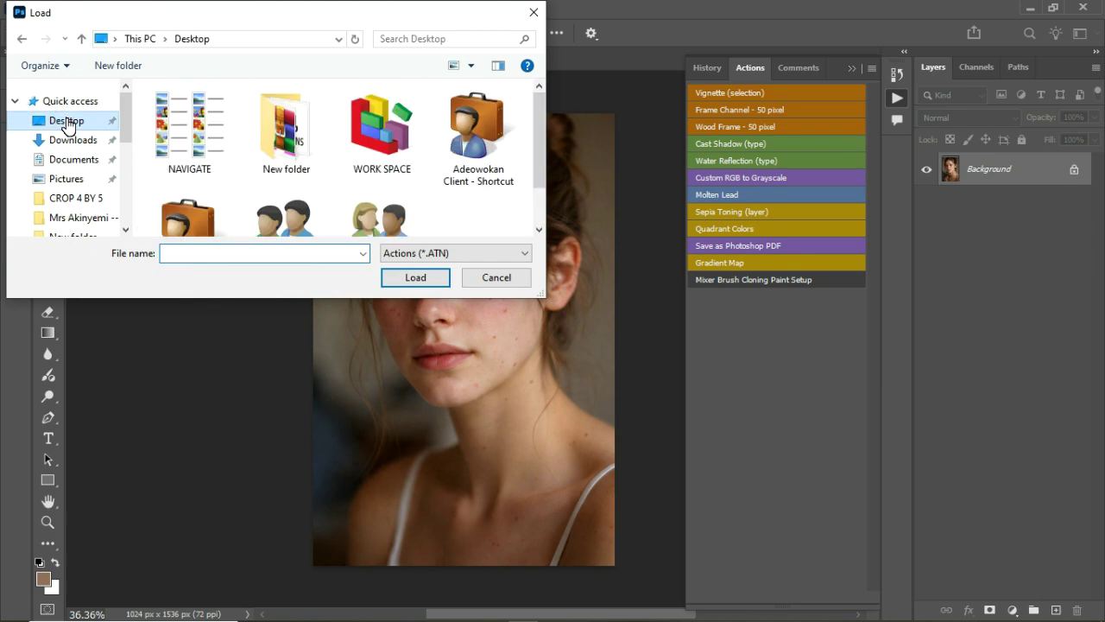
double_click(276, 131)
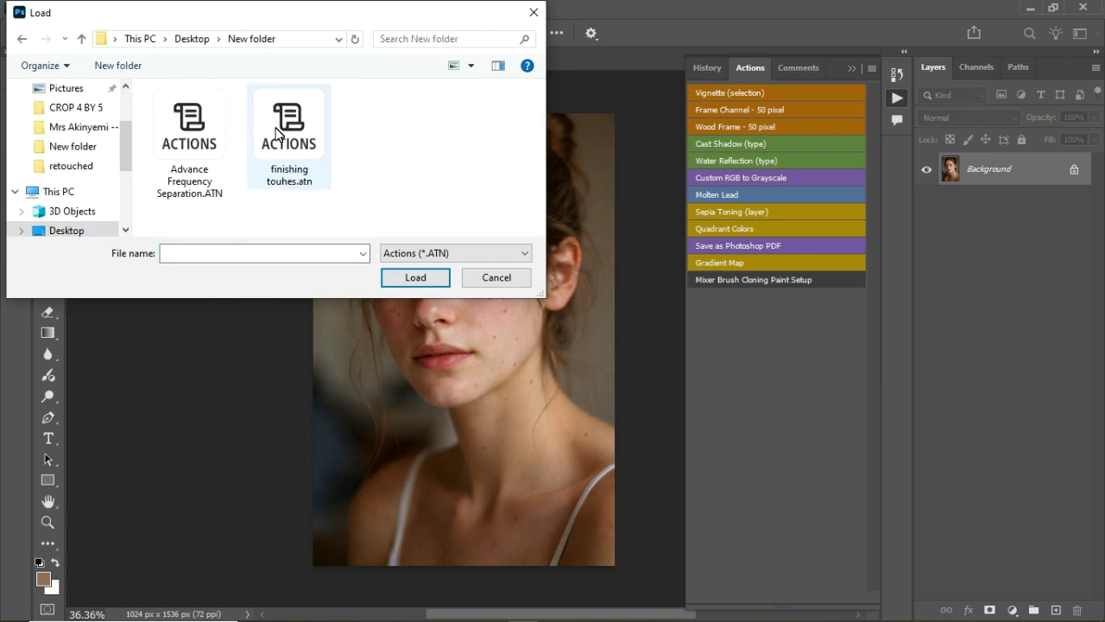
click(193, 130)
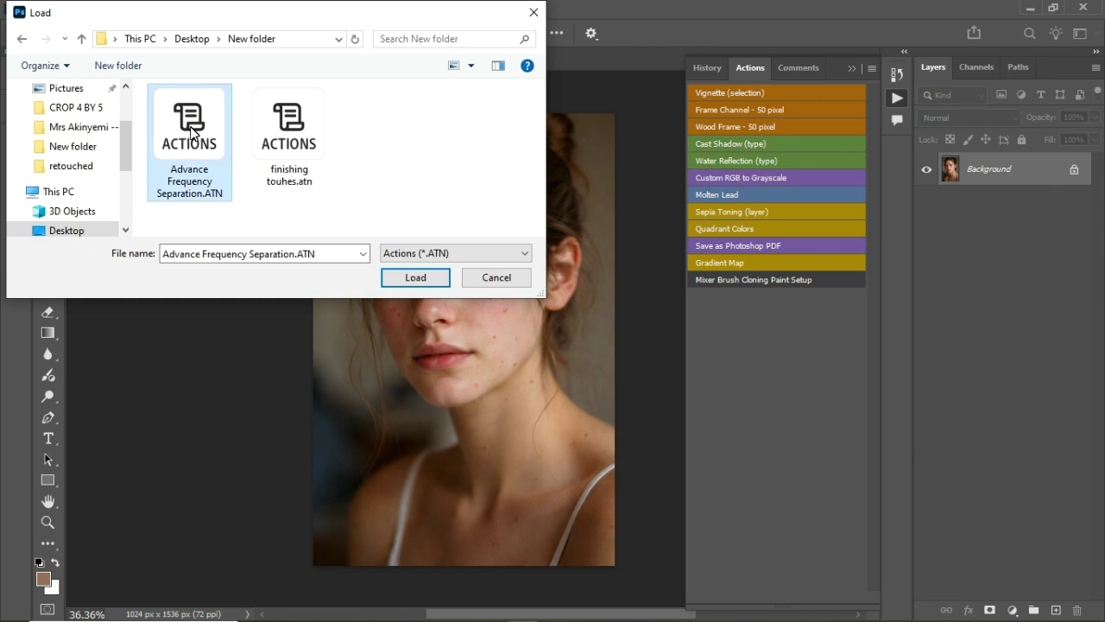
click(421, 278)
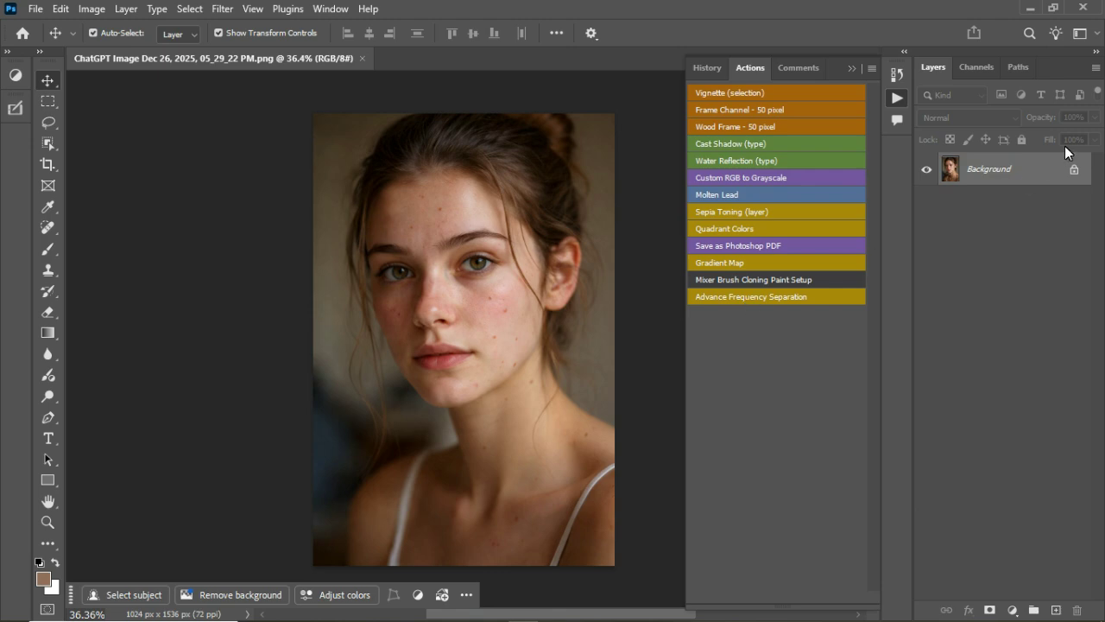
- Unlock the Background layer, duplicate it with Ctrl+J, and run the Advance Frequency Separation action
click(1075, 170)
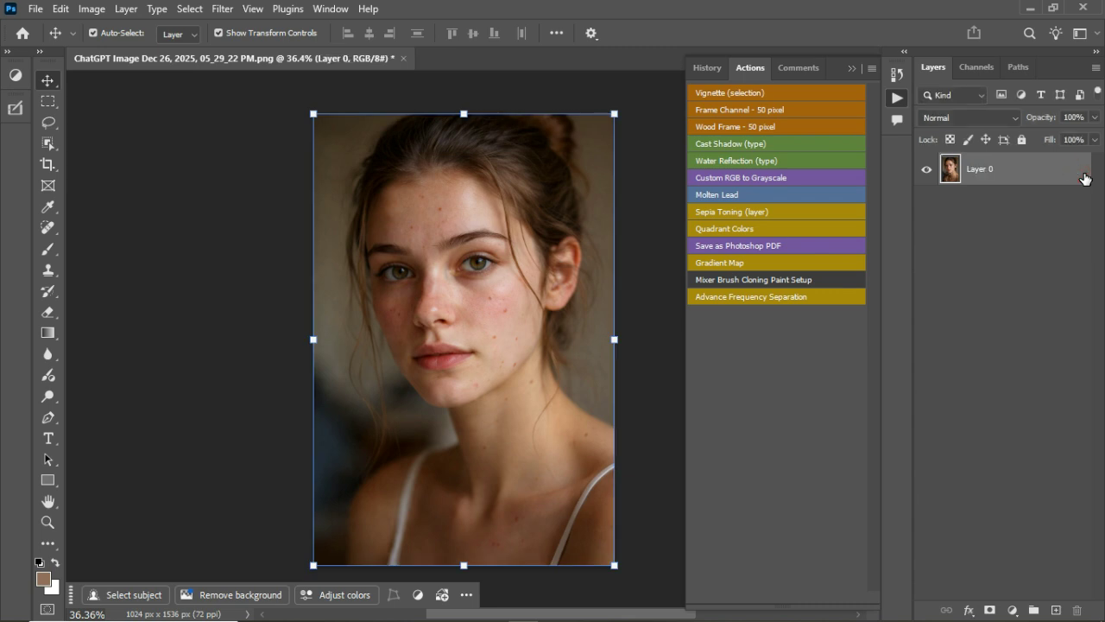
key(ctrl+j)
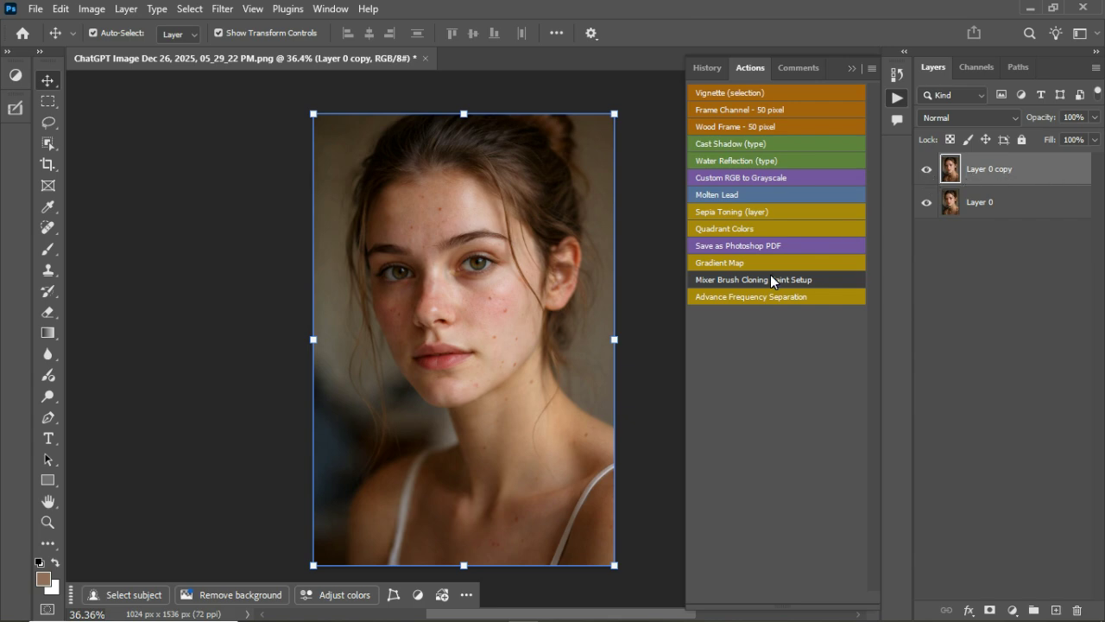
click(736, 299)
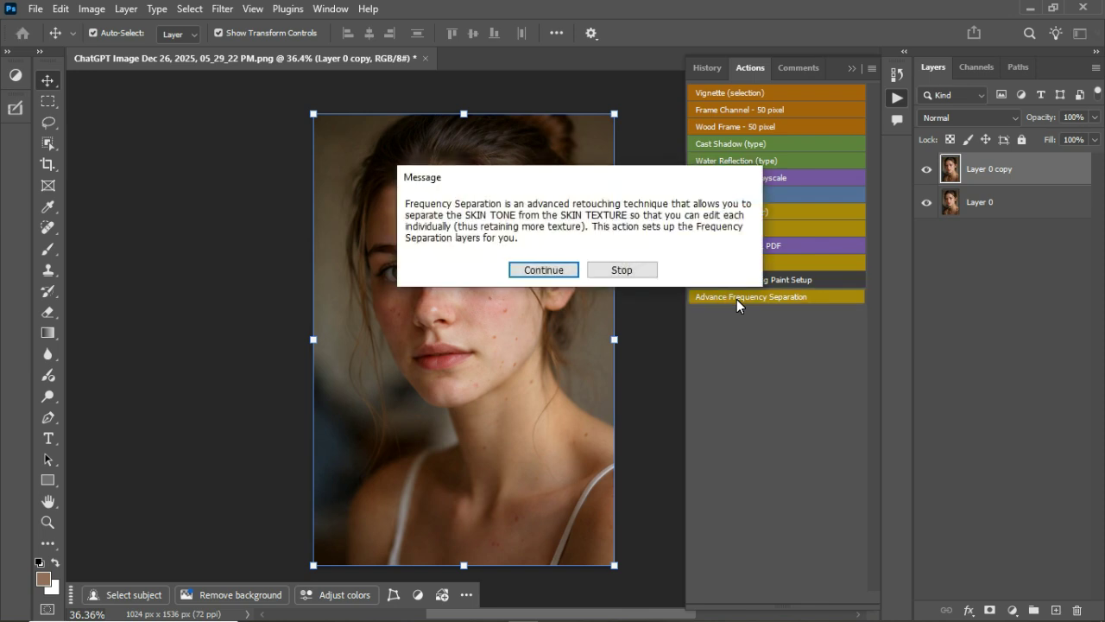
click(544, 270)
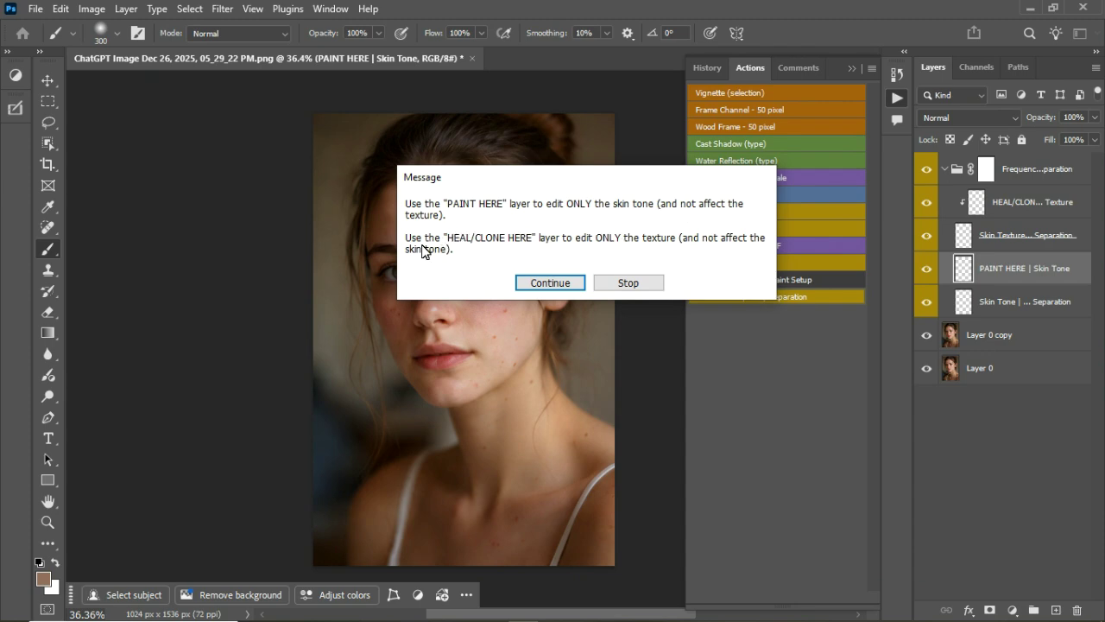
- Dismiss the action's notes, select the HEAL/CLONE HERE layer, and preview the Spot Healing and Clone Stamp tools
click(547, 283)
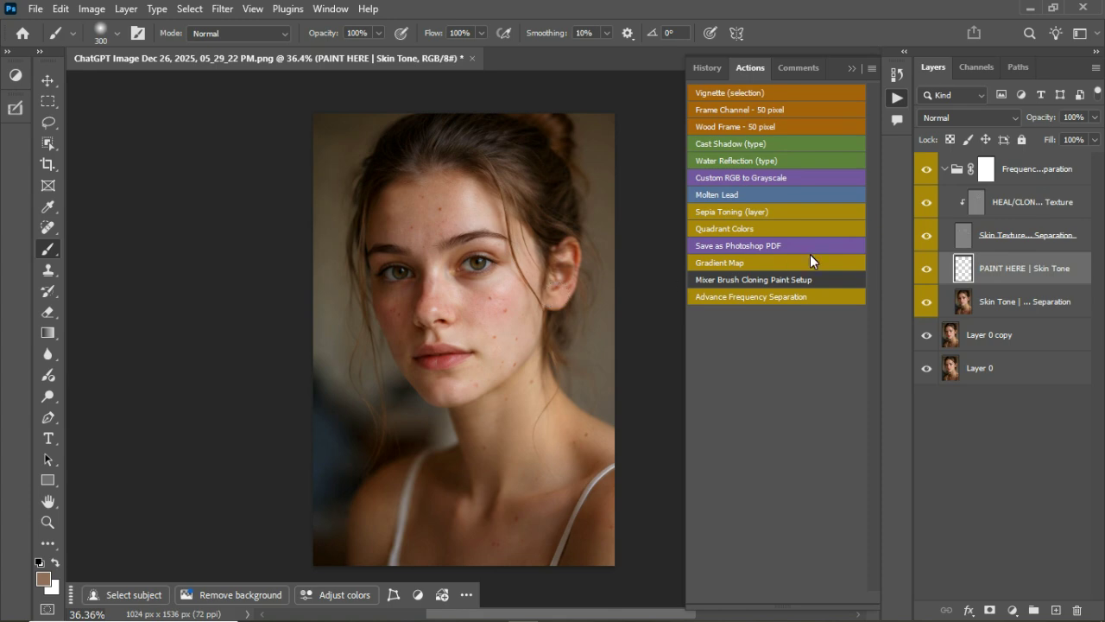
scroll(477, 293, down, 1)
scroll(477, 294, up, 3)
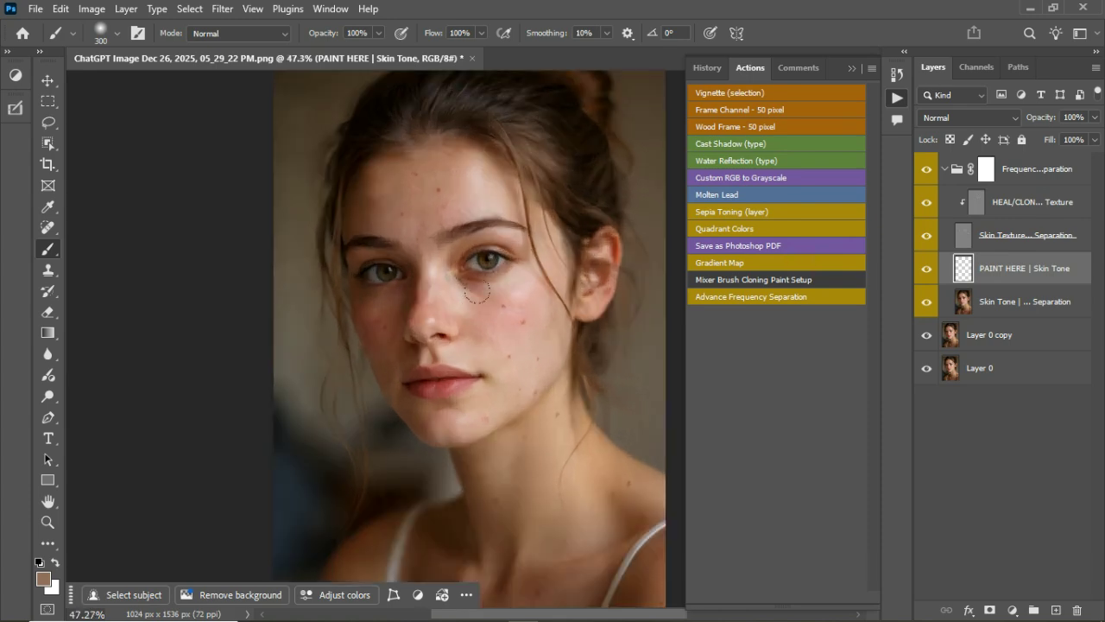
click(1027, 208)
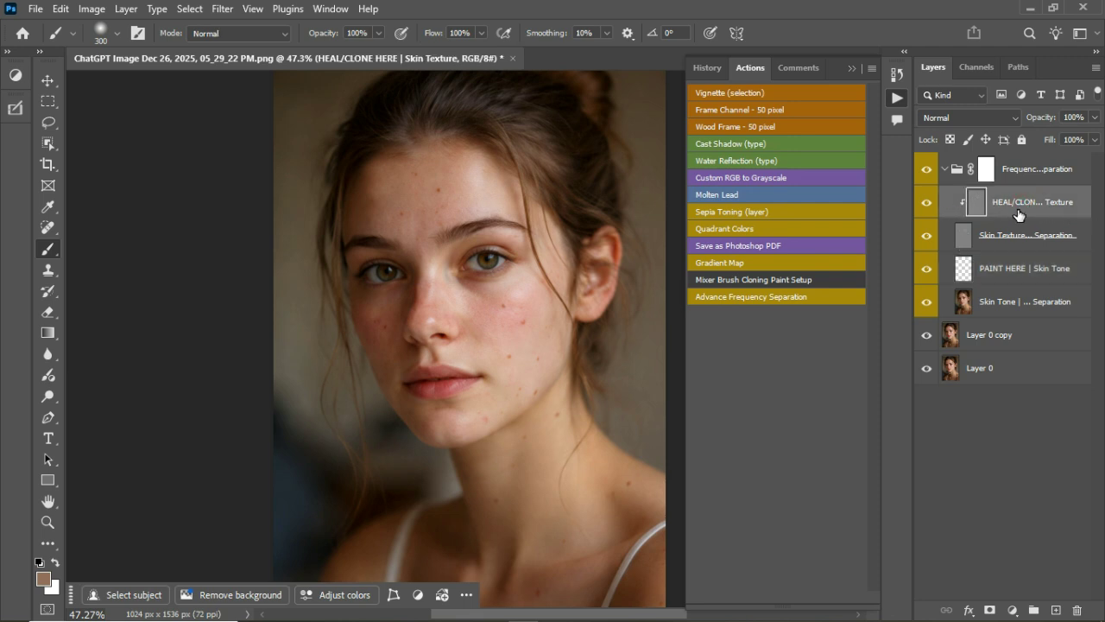
click(46, 231)
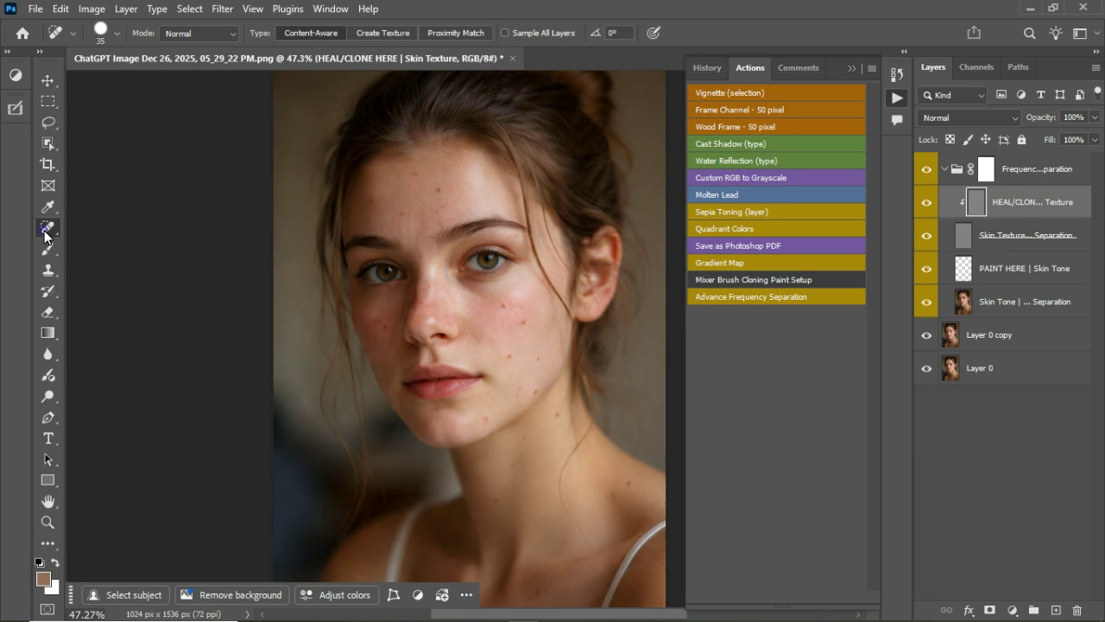
right_click(45, 233)
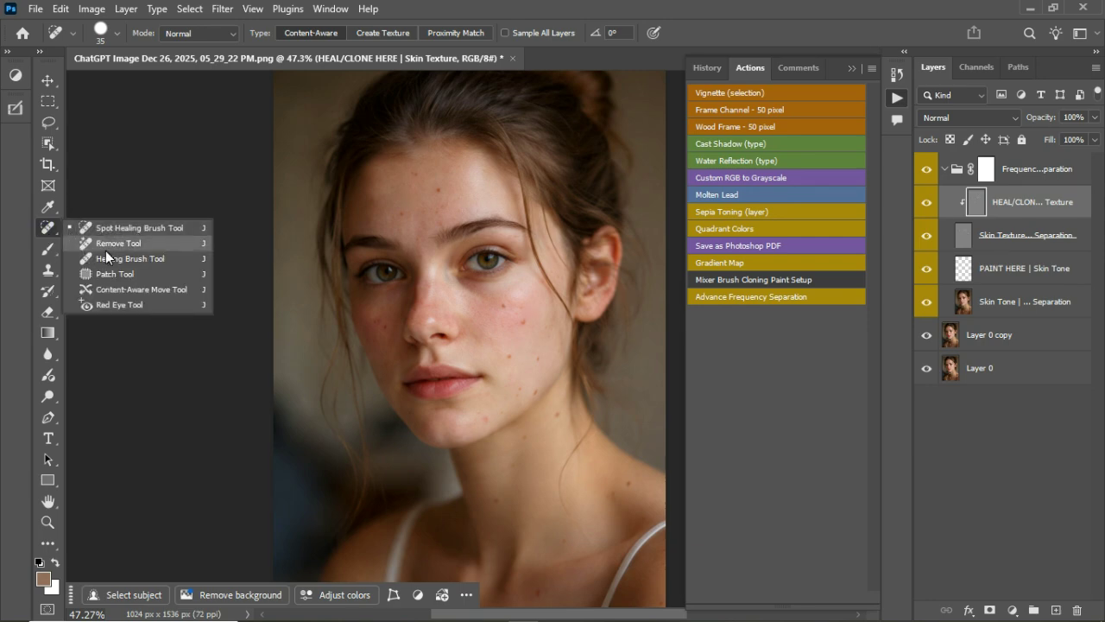
click(43, 233)
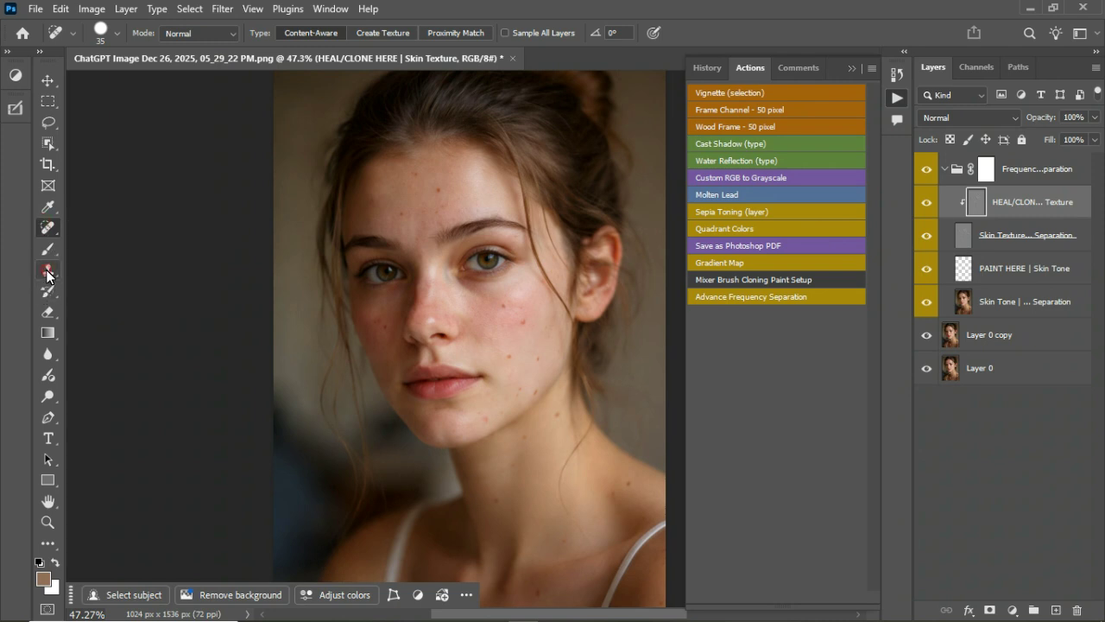
right_click(47, 270)
click(109, 271)
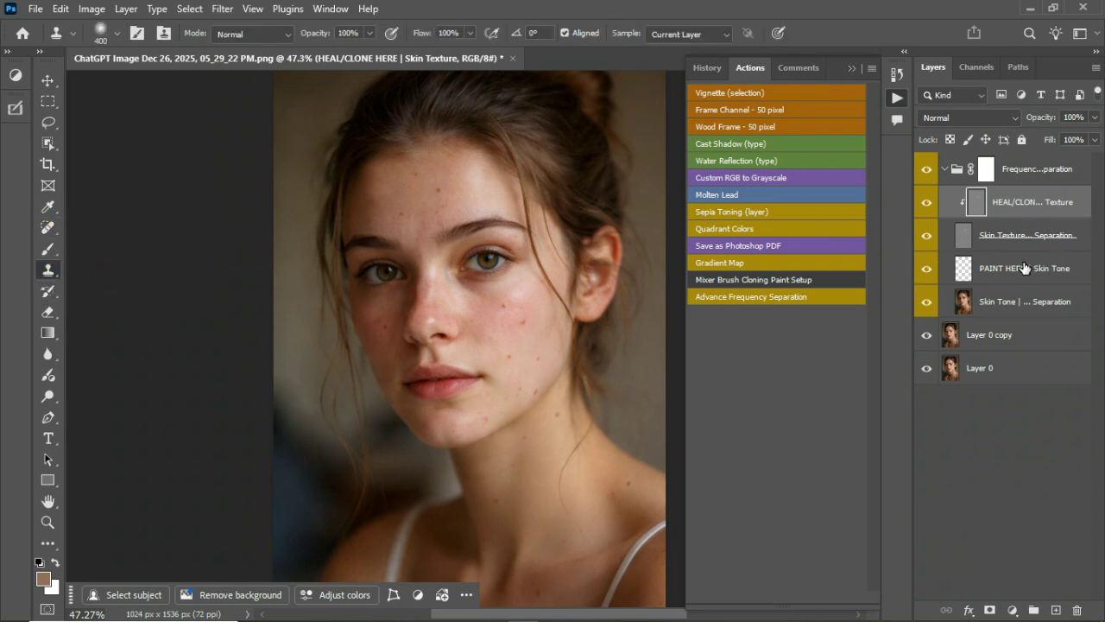
- On the Skin Tone | Frequency Separation layer, choose the Mixer Brush with 'Load the brush after each stroke' off
click(1016, 310)
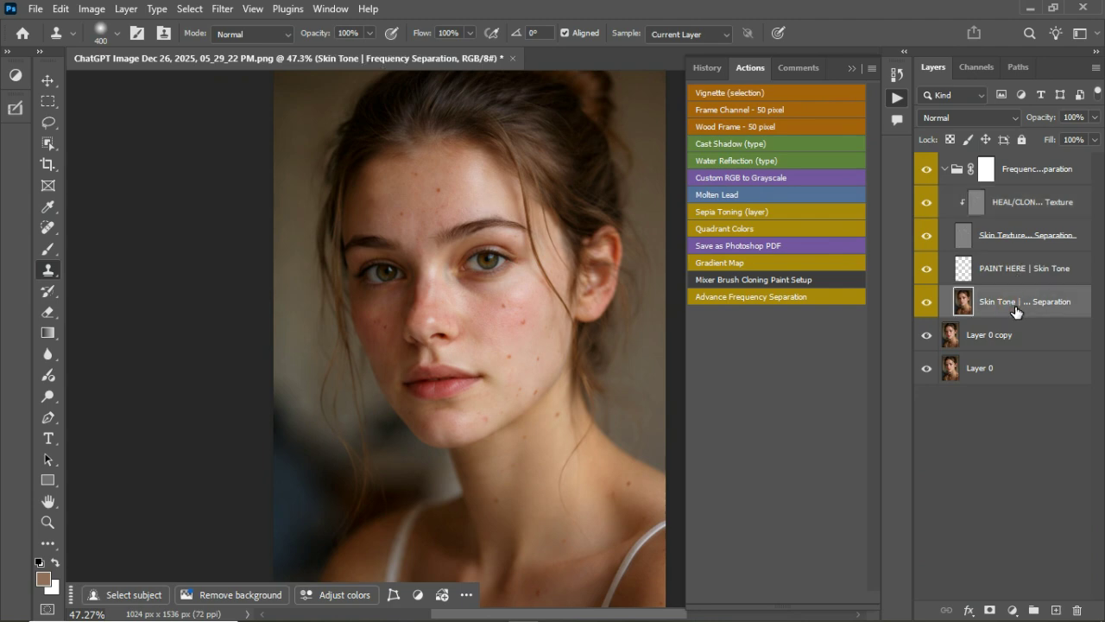
click(47, 228)
right_click(47, 252)
click(103, 295)
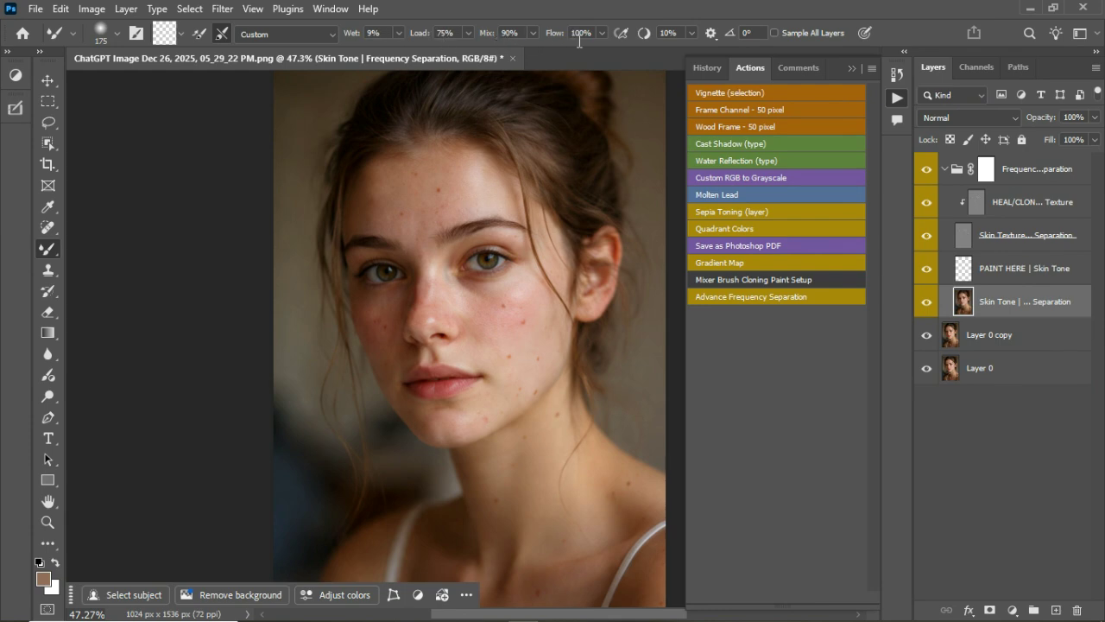
click(197, 34)
- Select the PAINT HERE | Skin Tone layer with the standard Brush at 10% opacity and zoom in on the face
click(1018, 274)
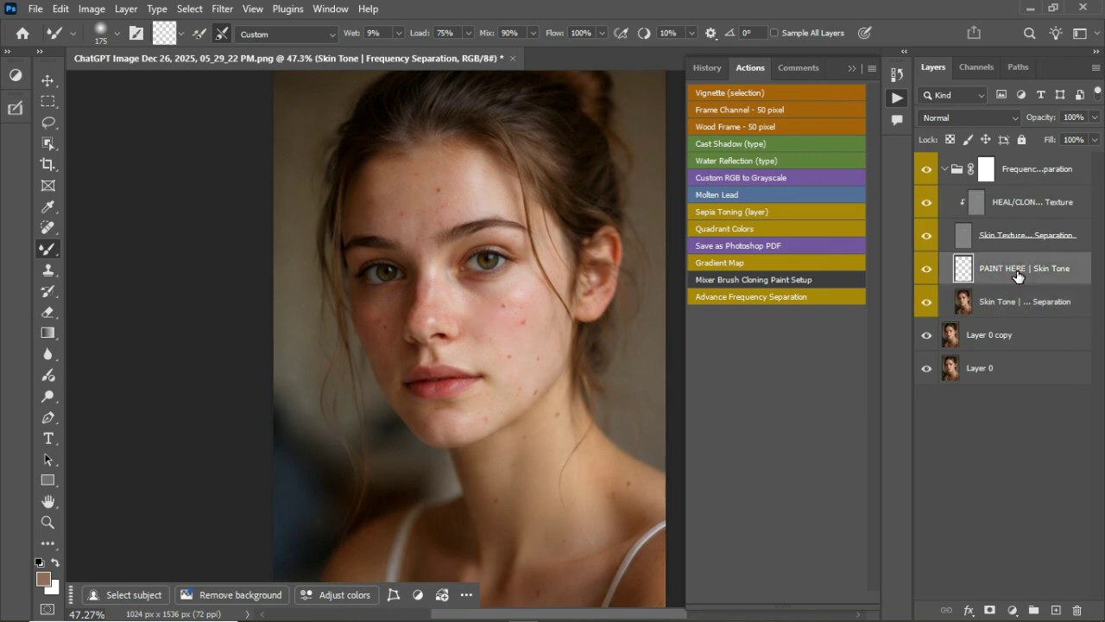
right_click(49, 251)
click(79, 250)
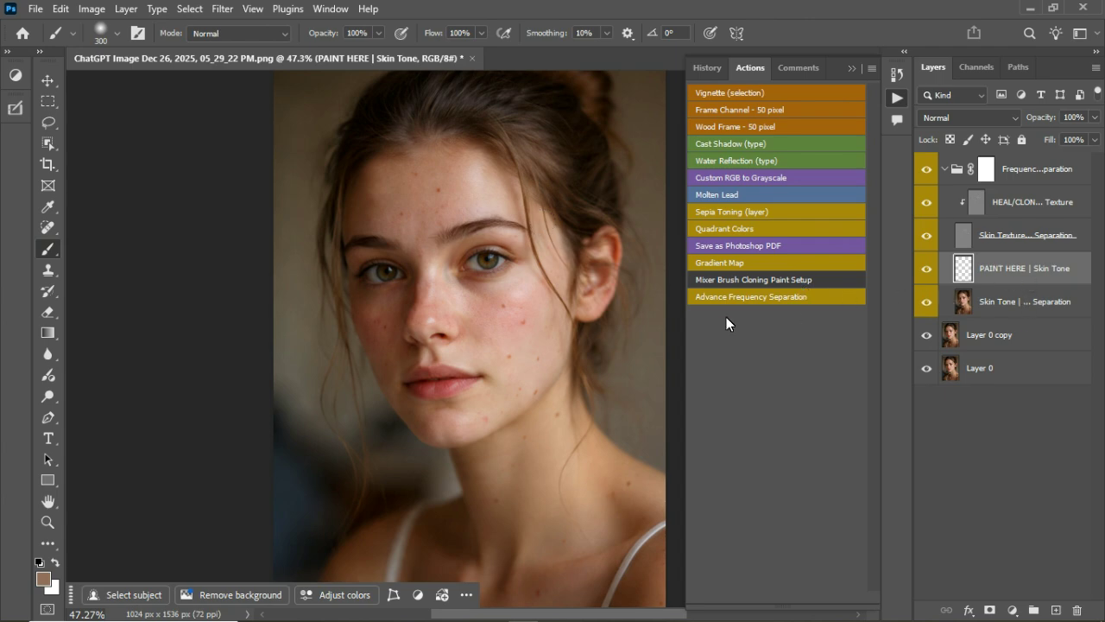
scroll(509, 292, up, 2)
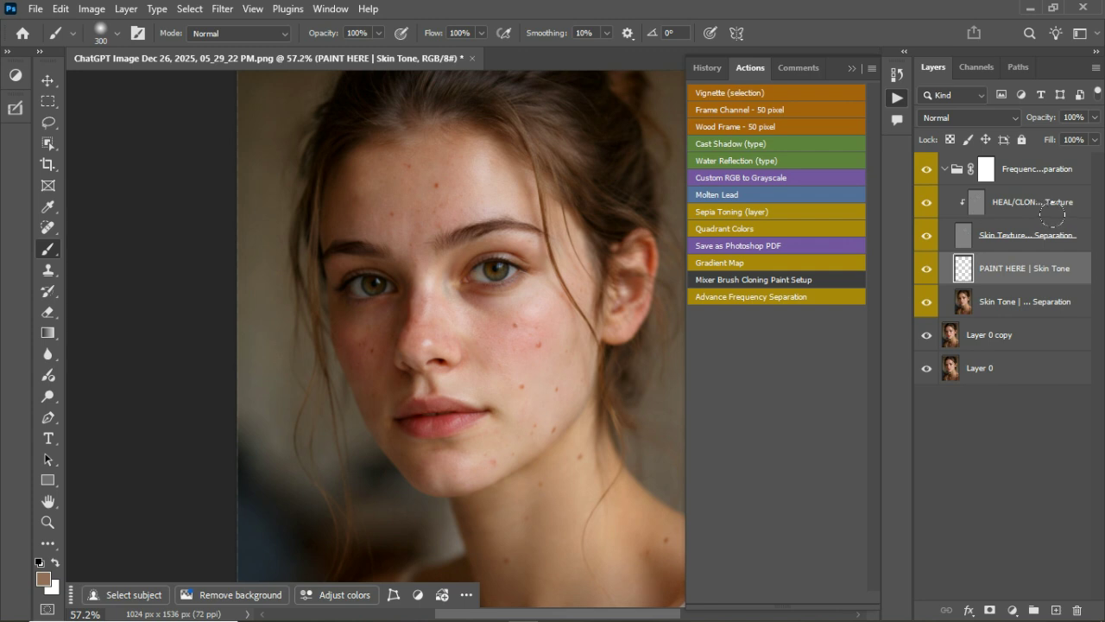
key(ctrl+plus)
key(1)
- On the HEAL/CLONE HERE layer, spot-heal the forehead and cheek freckles with a size 20 brush
click(1046, 207)
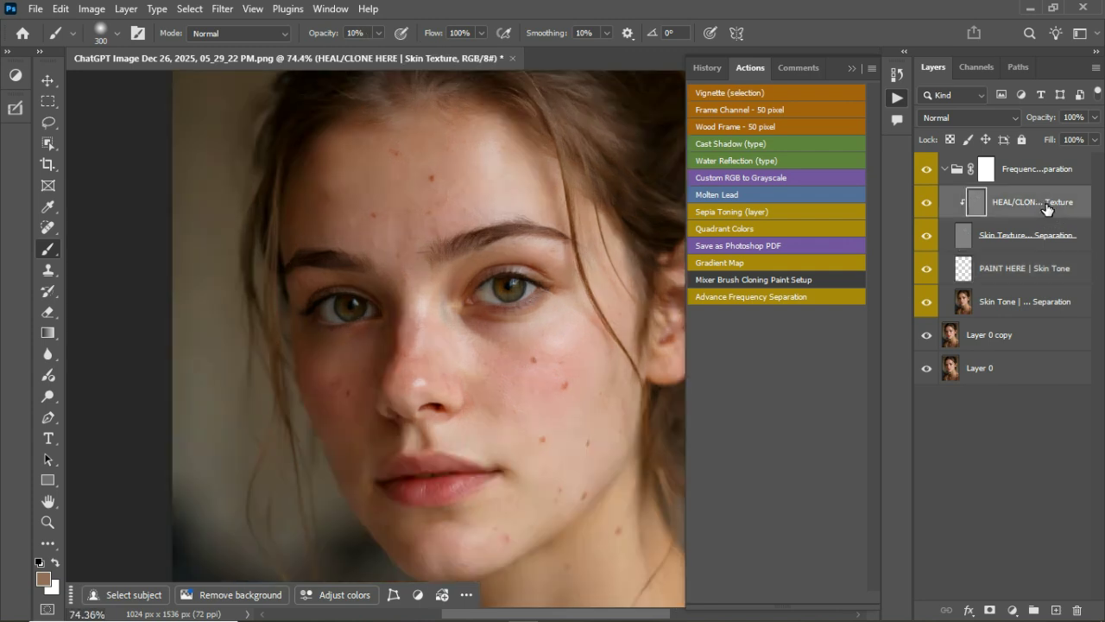
click(47, 227)
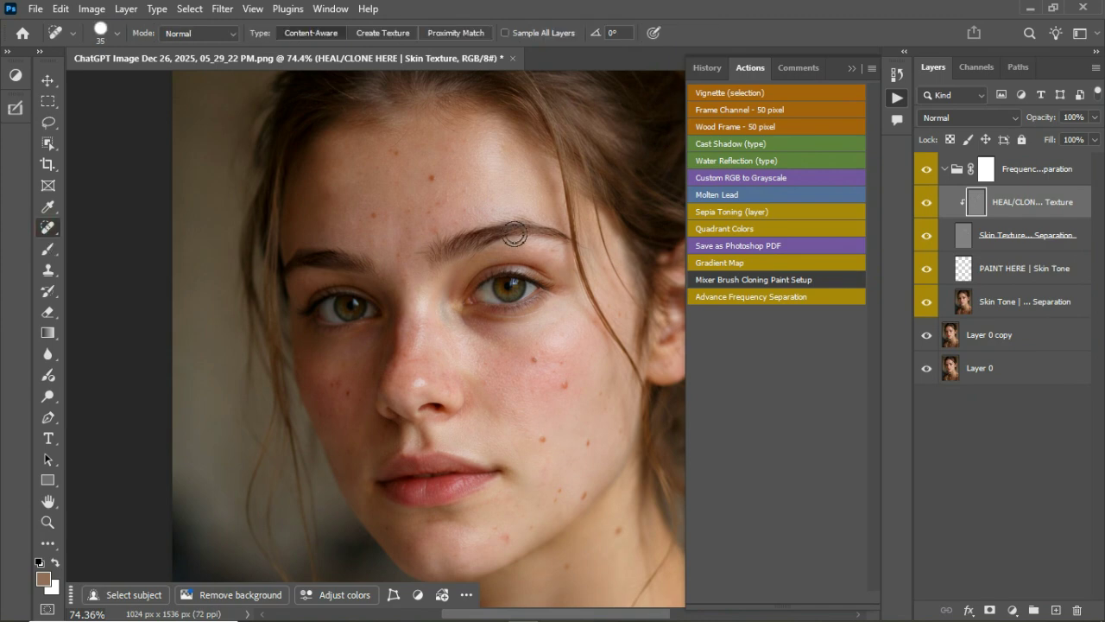
key(bracketleft)
key(bracketleft)
click(432, 178)
click(372, 212)
click(396, 152)
click(429, 208)
click(533, 361)
click(552, 436)
click(587, 442)
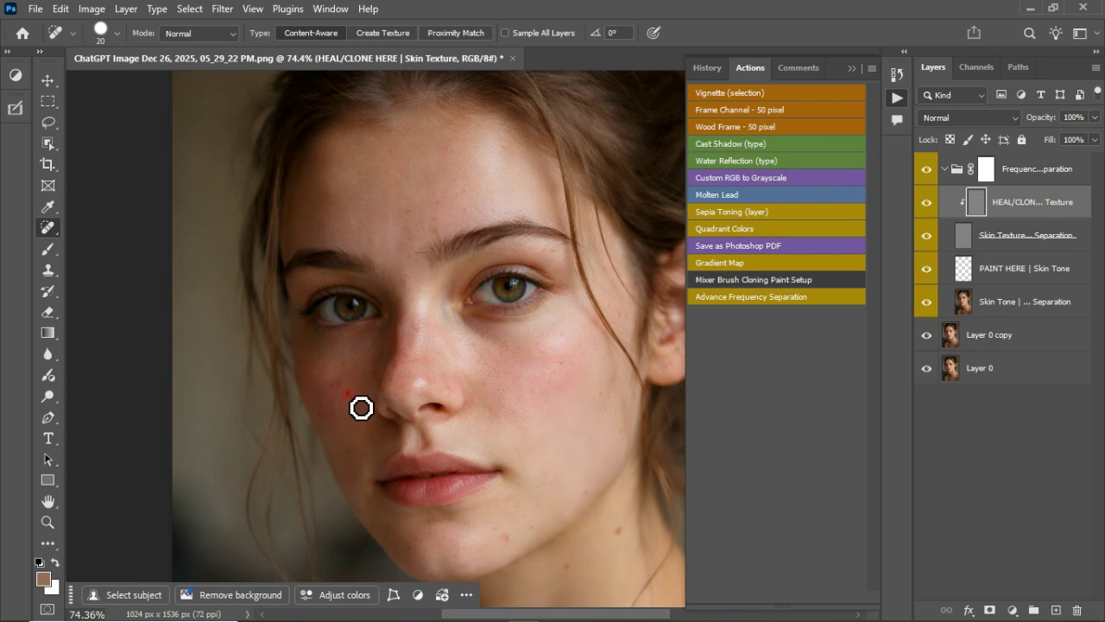
- Spot-heal the remaining blemishes on the neck and fit the whole portrait back in view
scroll(452, 198, down, 1)
scroll(483, 345, down, 2)
click(528, 314)
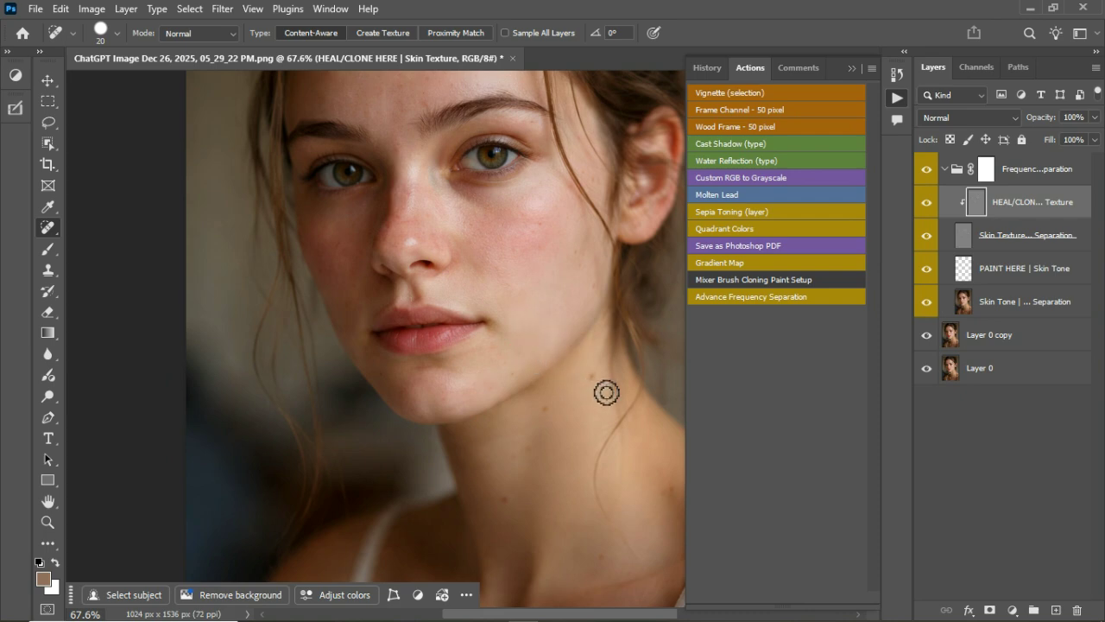
click(505, 502)
click(604, 559)
scroll(594, 367, down, 3)
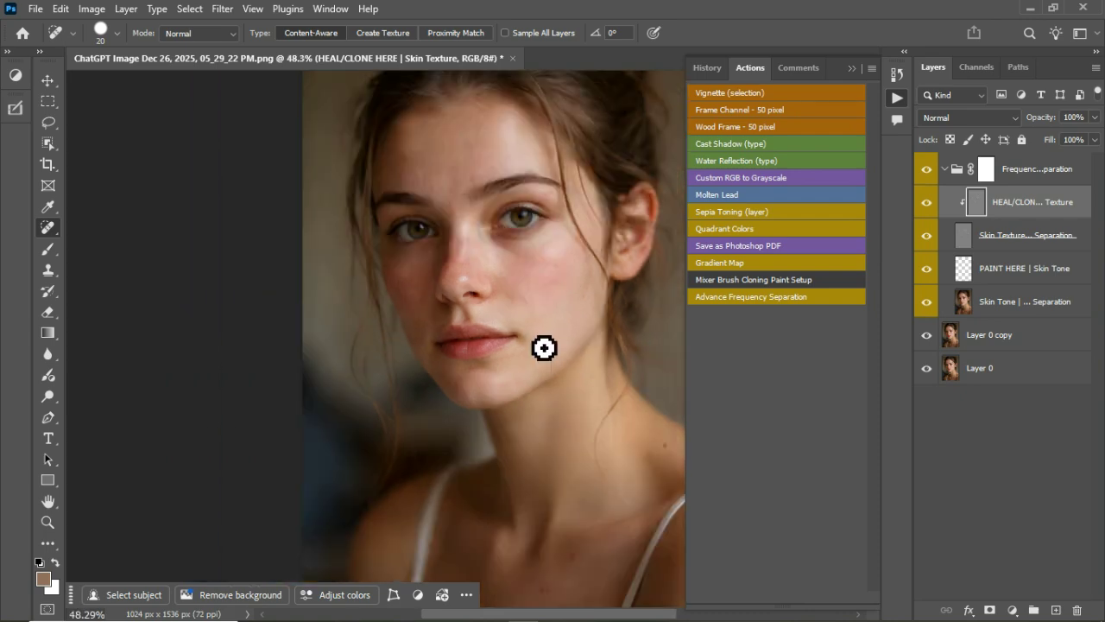
scroll(565, 431, down, 2)
scroll(550, 452, up, 2)
click(568, 436)
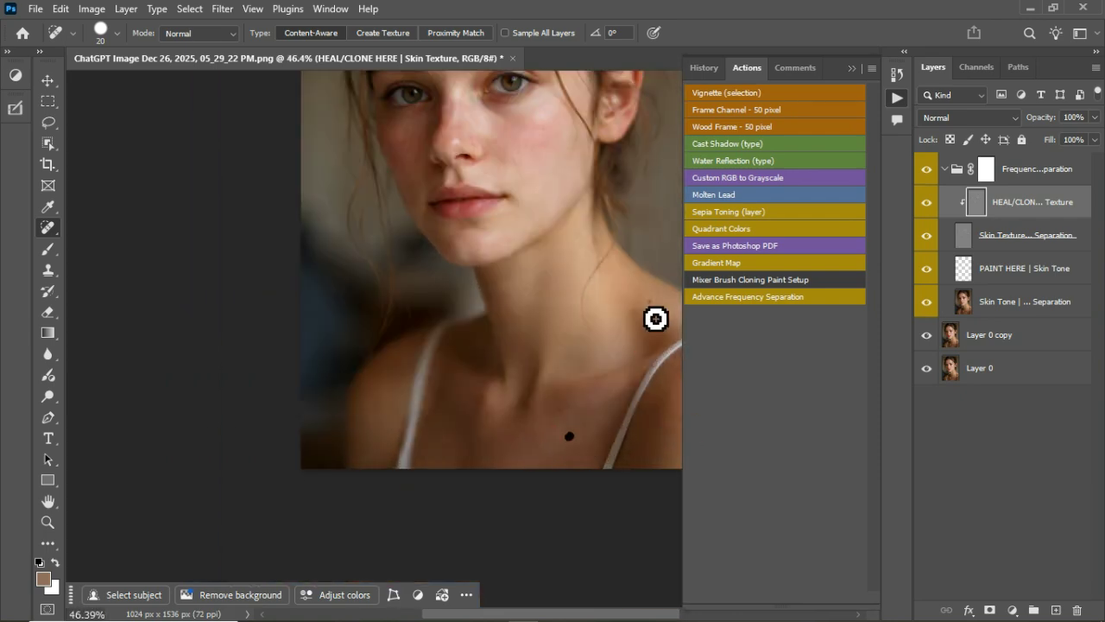
key(ctrl+0)
click(1020, 309)
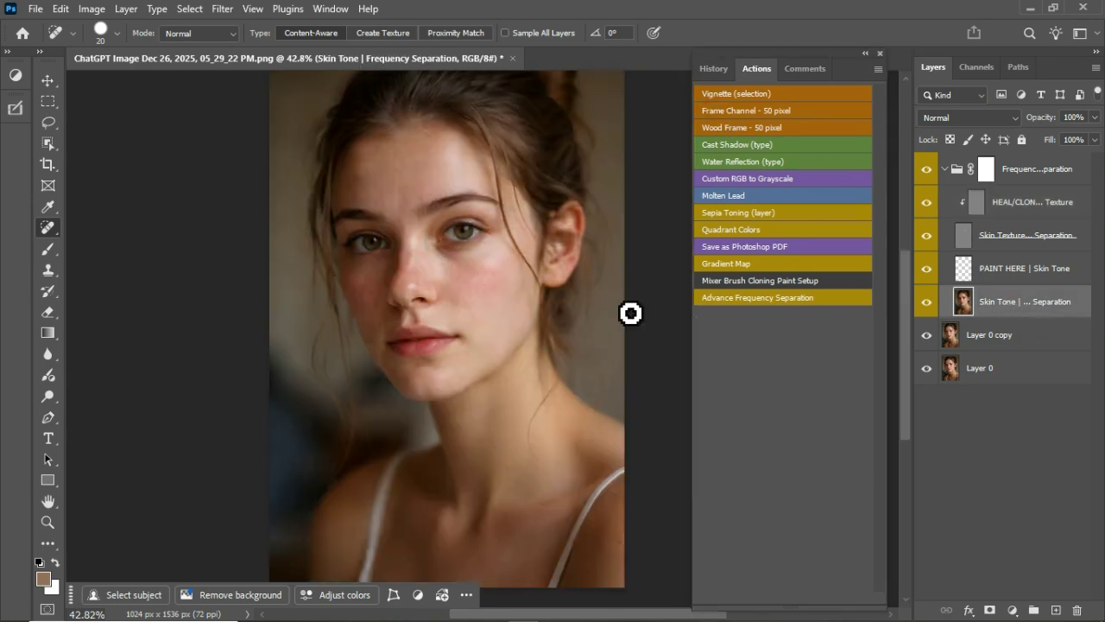
- Choose the Mixer Brush, load it with forehead skin colour, and set its size to 90
right_click(45, 256)
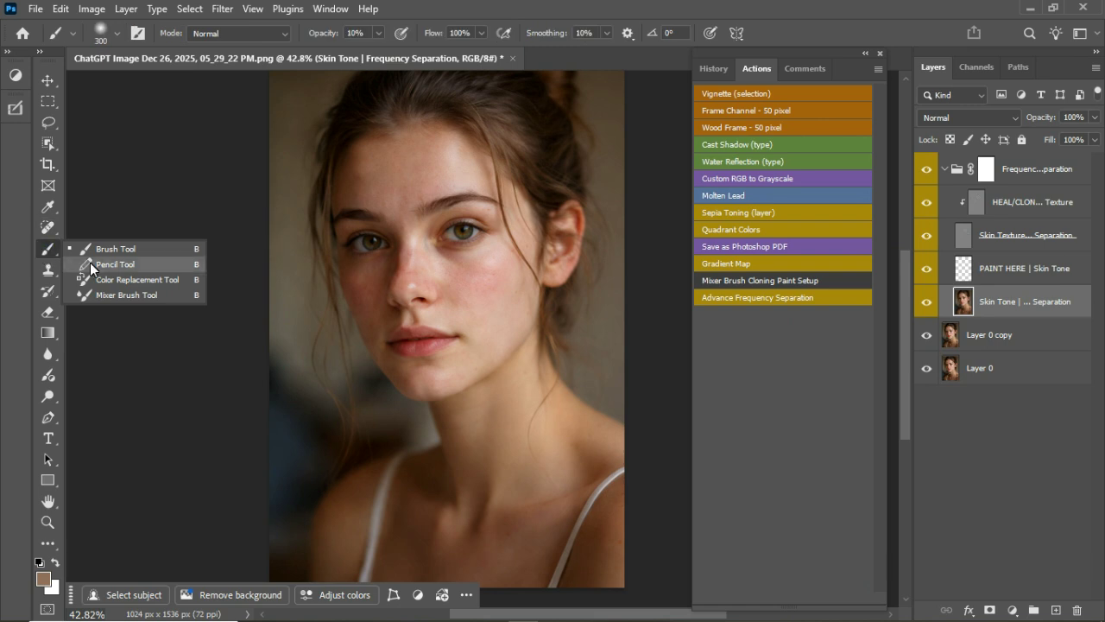
click(101, 294)
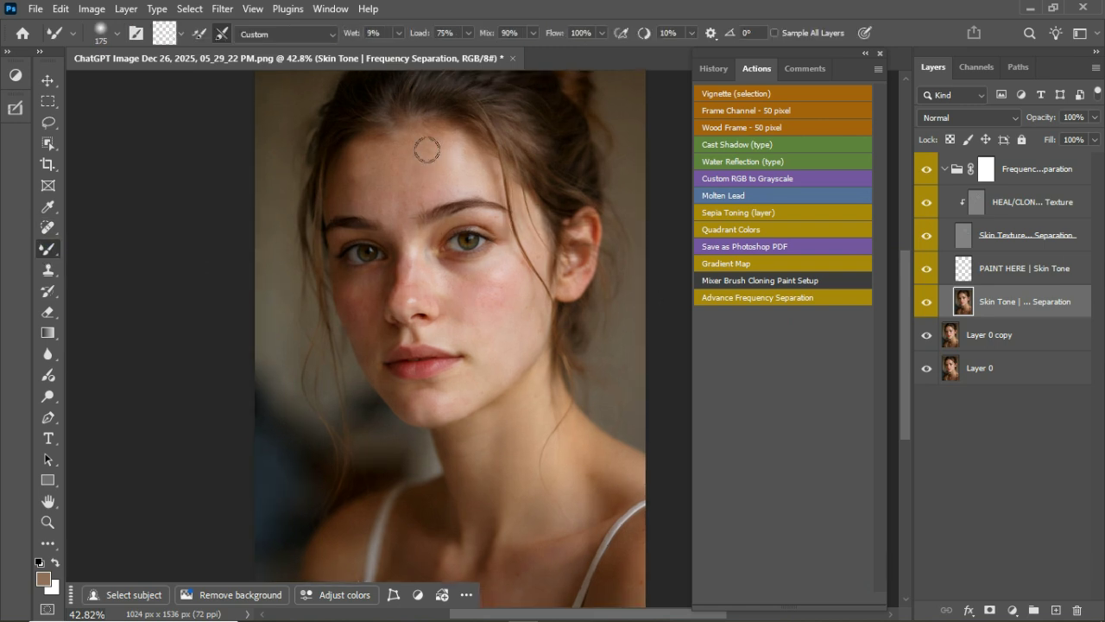
scroll(426, 150, up, 3)
alt+click(426, 150)
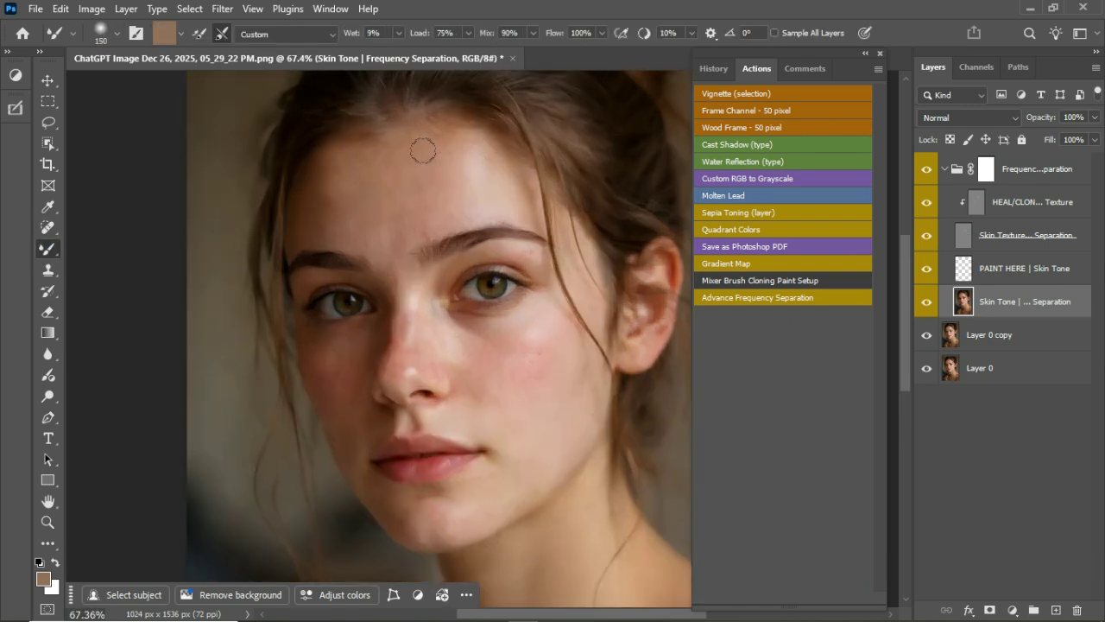
key(bracketleft)
key(bracketleft)
key(bracketleft)
key(bracketleft)
- Blend the skin tone across the forehead and cheeks, then enlarge the mixer brush to 125
click(359, 171)
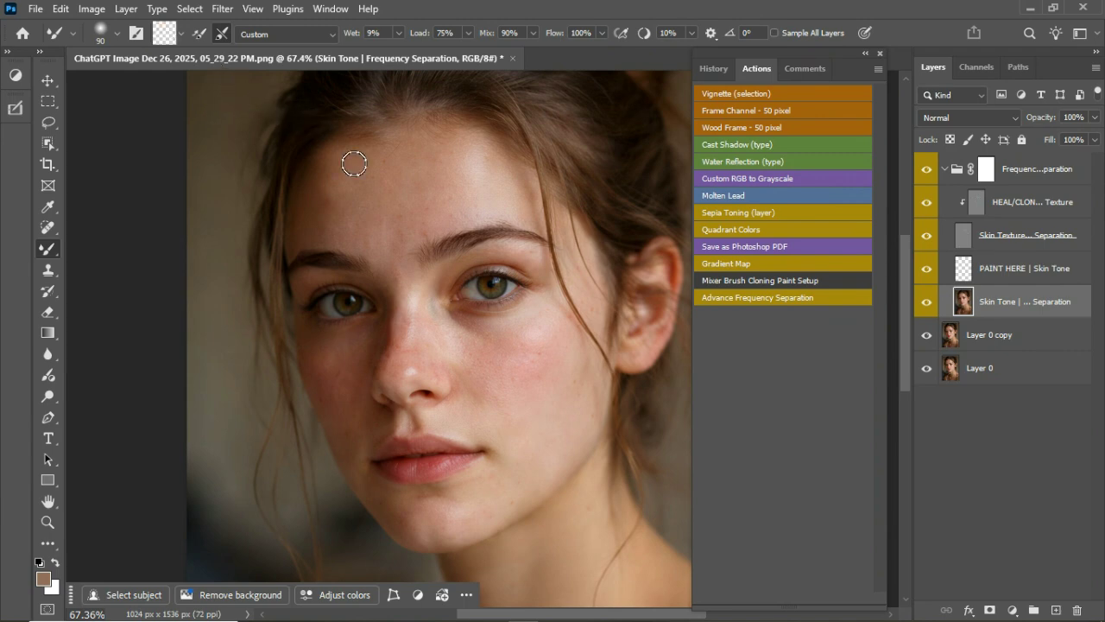
mouse_move(357, 196)
mouse_down()
mouse_move(332, 226)
mouse_move(353, 189)
mouse_move(366, 212)
mouse_move(380, 197)
mouse_move(436, 232)
mouse_move(448, 184)
mouse_move(464, 189)
mouse_move(480, 149)
mouse_move(512, 184)
mouse_move(448, 215)
mouse_move(478, 207)
mouse_move(512, 219)
mouse_move(519, 207)
mouse_move(403, 257)
mouse_move(420, 308)
mouse_move(445, 363)
mouse_move(476, 369)
mouse_move(507, 398)
mouse_move(566, 366)
mouse_move(584, 402)
mouse_move(577, 355)
mouse_move(554, 322)
mouse_move(508, 341)
mouse_move(561, 330)
mouse_move(587, 283)
mouse_move(595, 366)
mouse_move(580, 405)
mouse_up()
mouse_move(325, 208)
mouse_down()
mouse_move(352, 192)
mouse_move(343, 203)
mouse_move(360, 235)
mouse_move(410, 269)
mouse_move(411, 253)
mouse_move(432, 345)
mouse_move(413, 370)
mouse_move(422, 320)
mouse_move(447, 322)
mouse_move(487, 351)
mouse_move(556, 359)
mouse_up()
scroll(486, 208, down, 3)
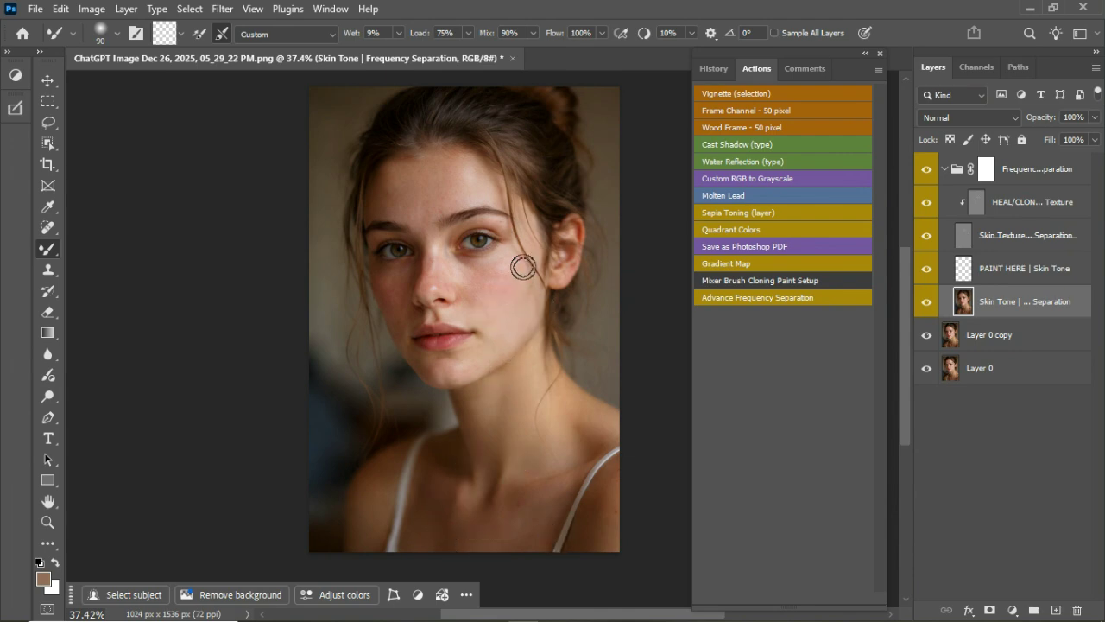
scroll(515, 535, up, 1)
scroll(514, 535, up, 2)
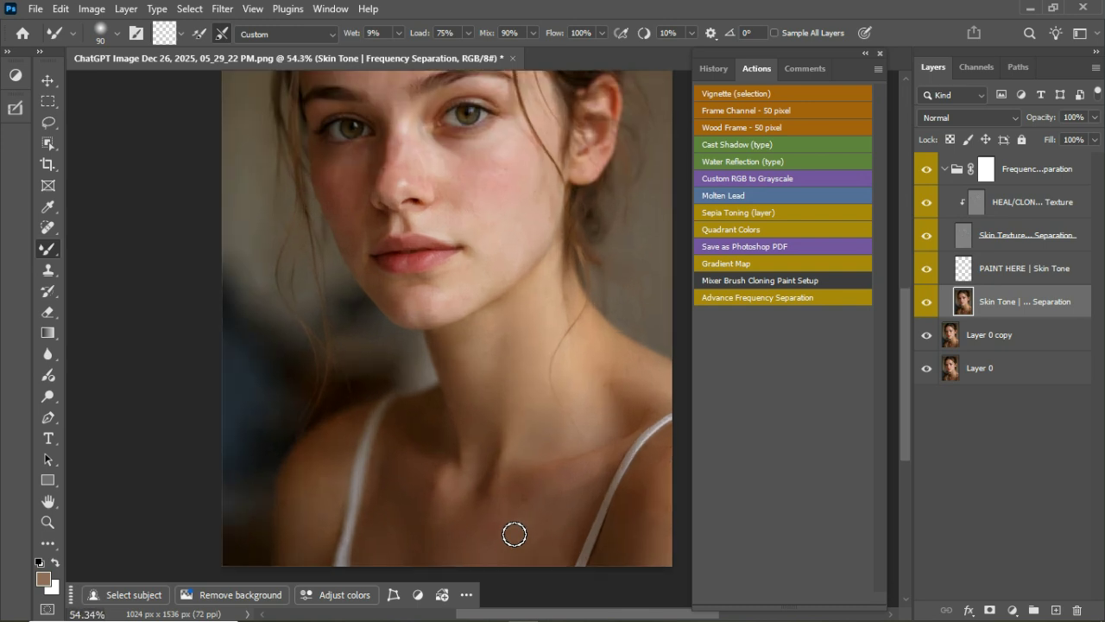
key(bracketright)
key(bracketright)
- Select the PAINT HERE | Skin Tone layer and switch to the regular Brush Tool, keeping Normal blend mode
click(1046, 276)
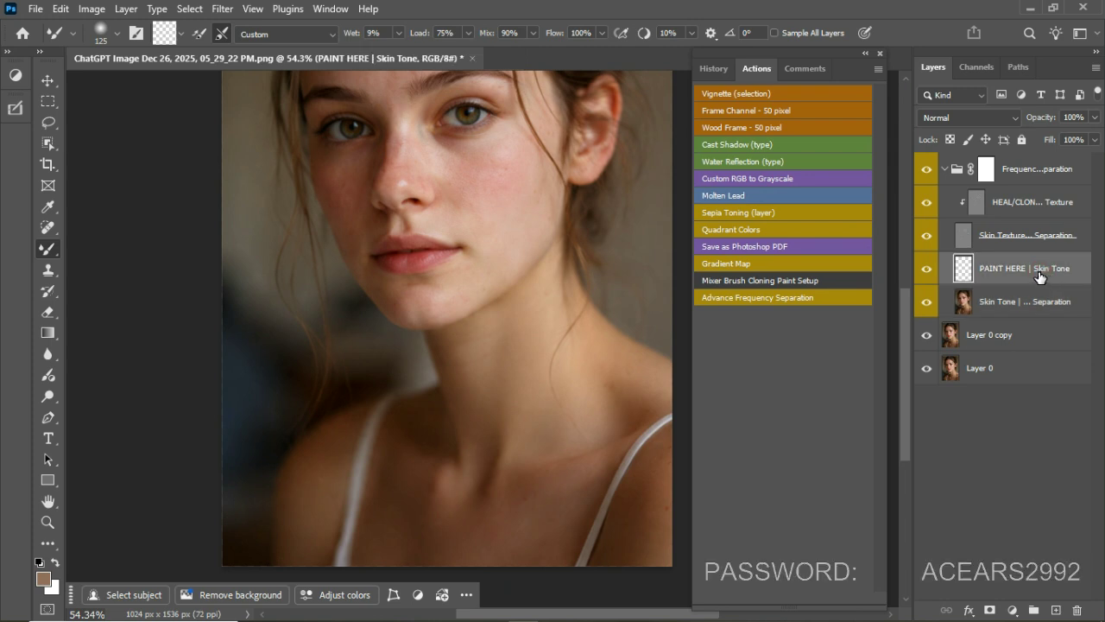
right_click(45, 251)
click(116, 250)
scroll(383, 399, down, 3)
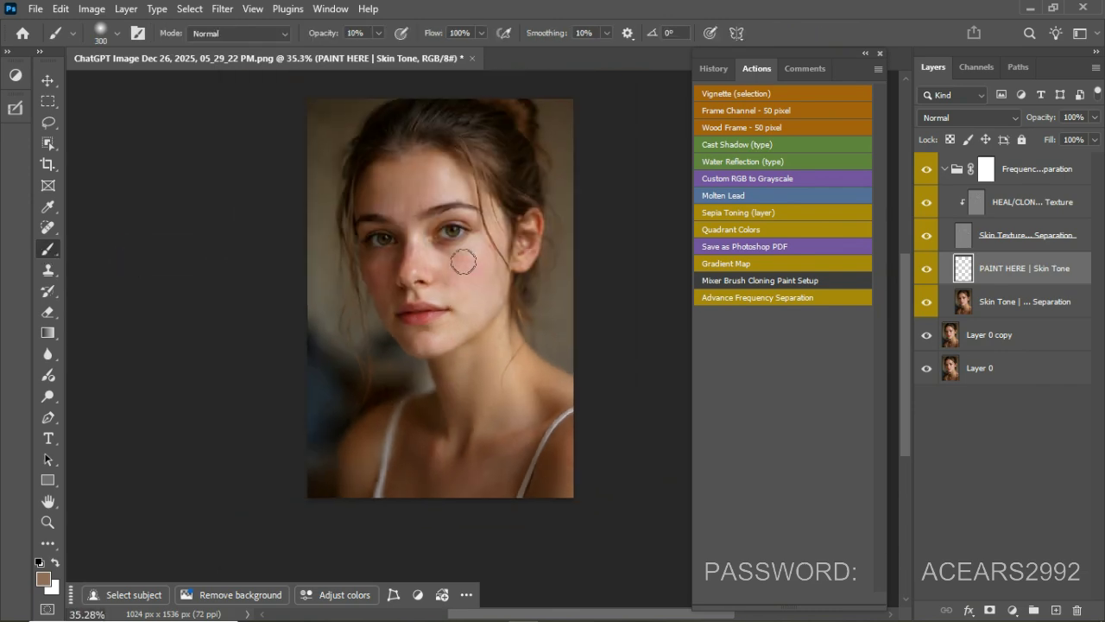
scroll(463, 224, up, 3)
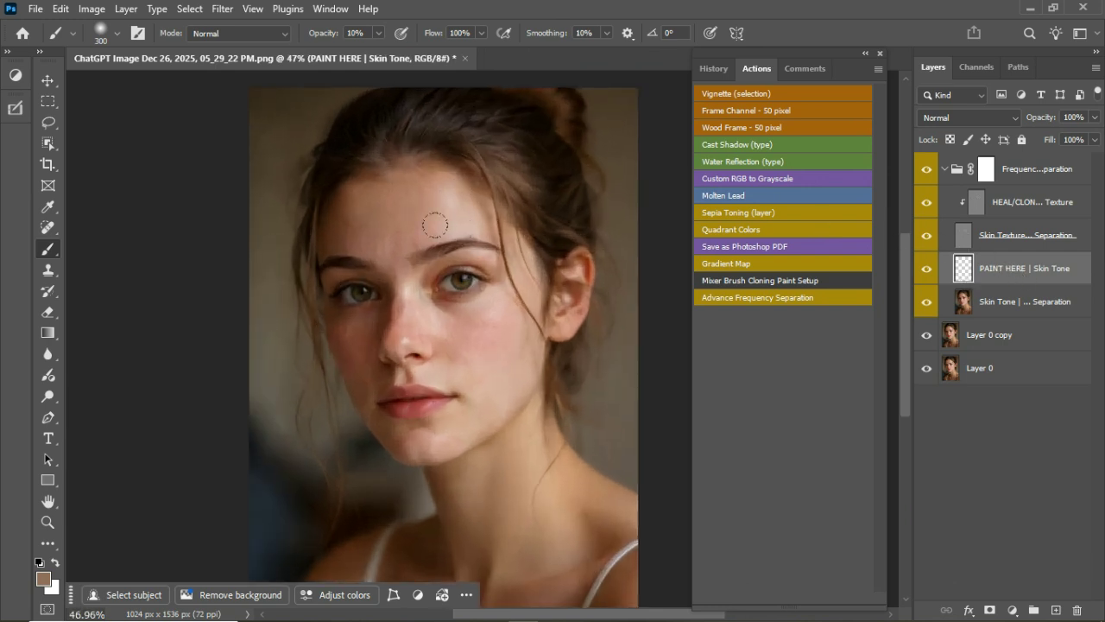
scroll(430, 216, up, 2)
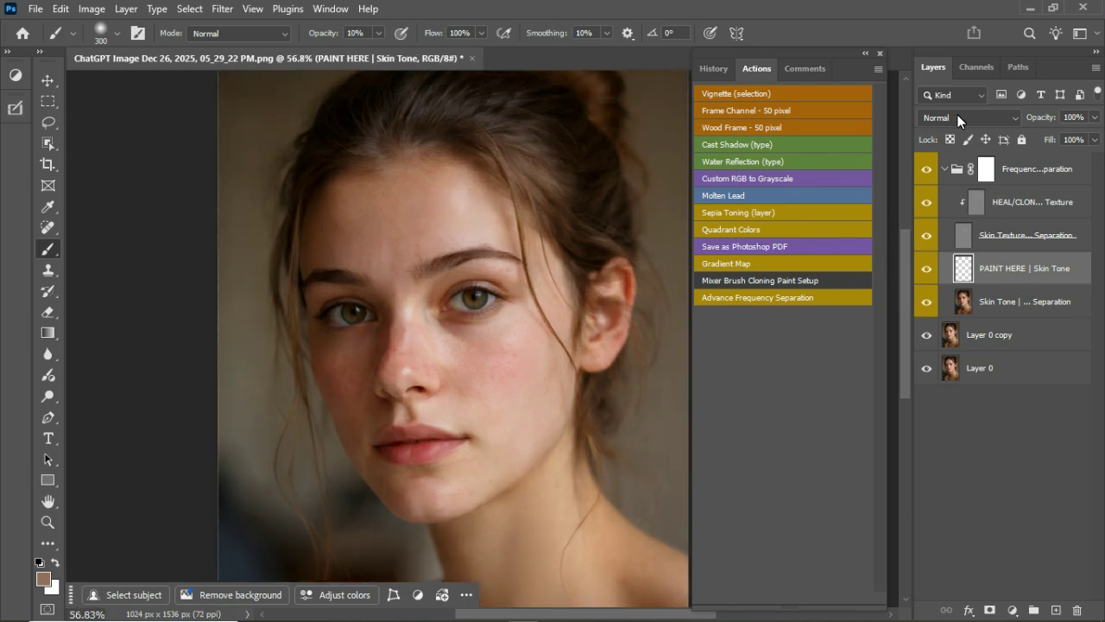
click(958, 115)
click(967, 114)
- Sample a lighter skin tone from the neck
scroll(458, 204, down, 2)
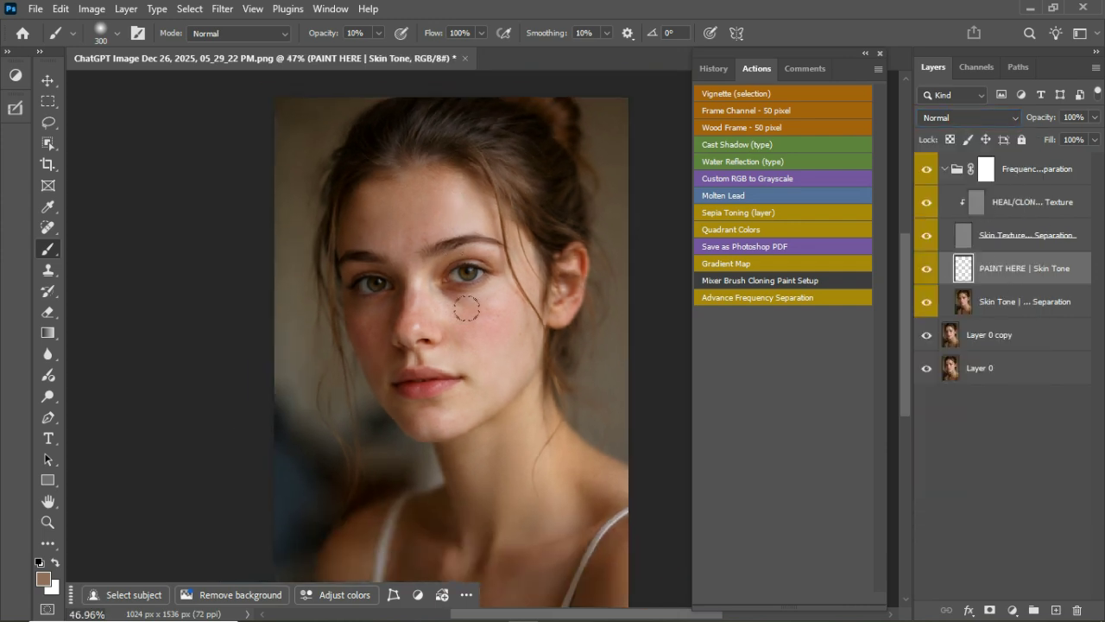
scroll(493, 271, up, 2)
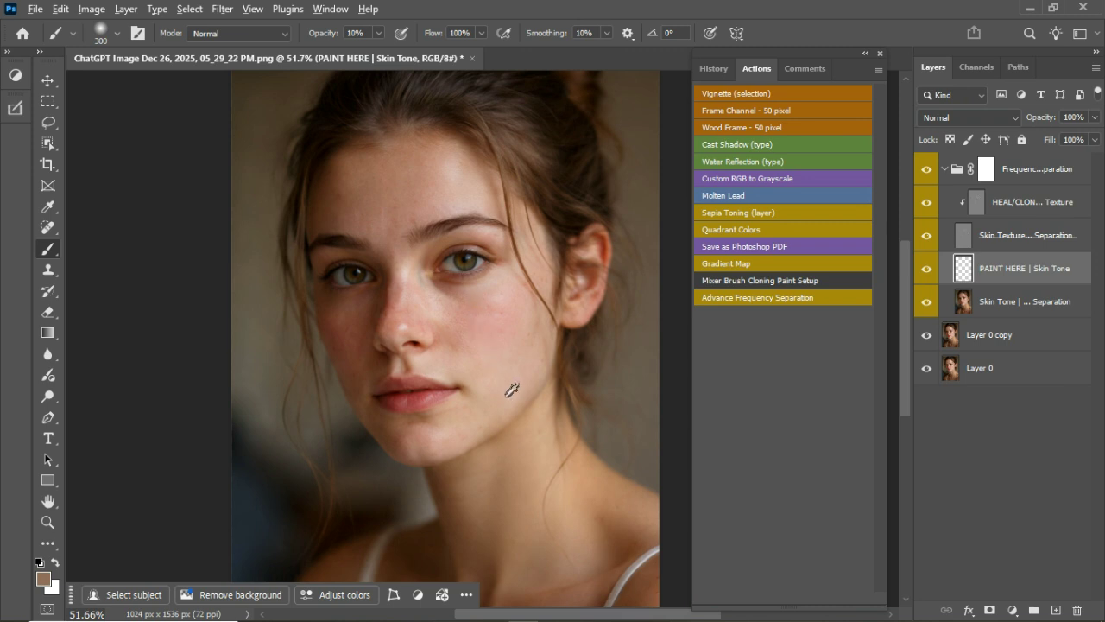
scroll(507, 345, down, 1)
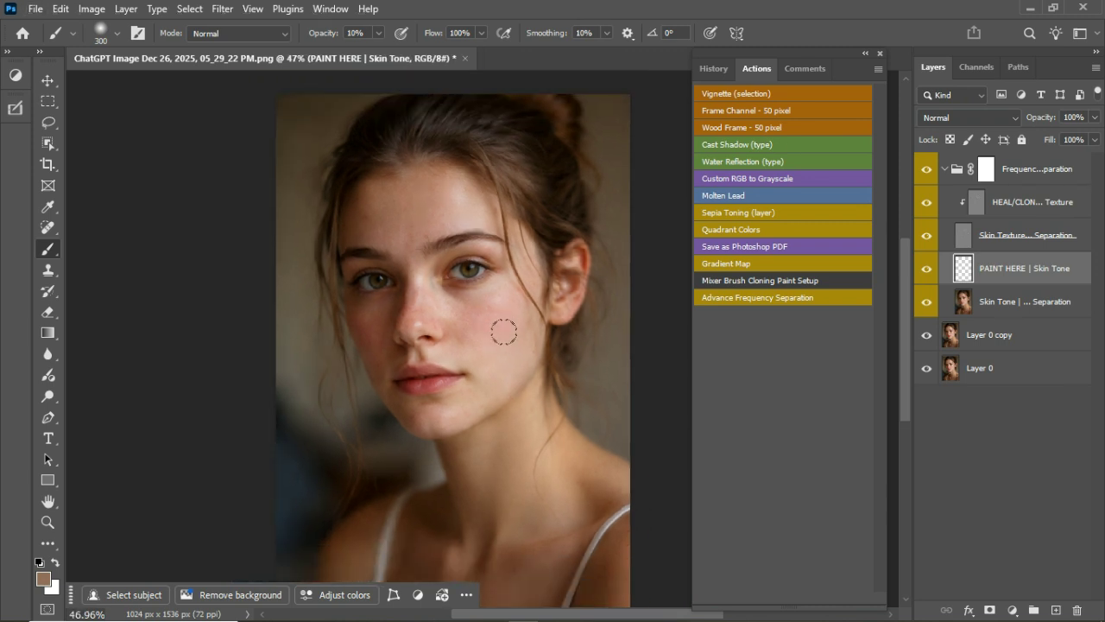
scroll(524, 420, up, 1)
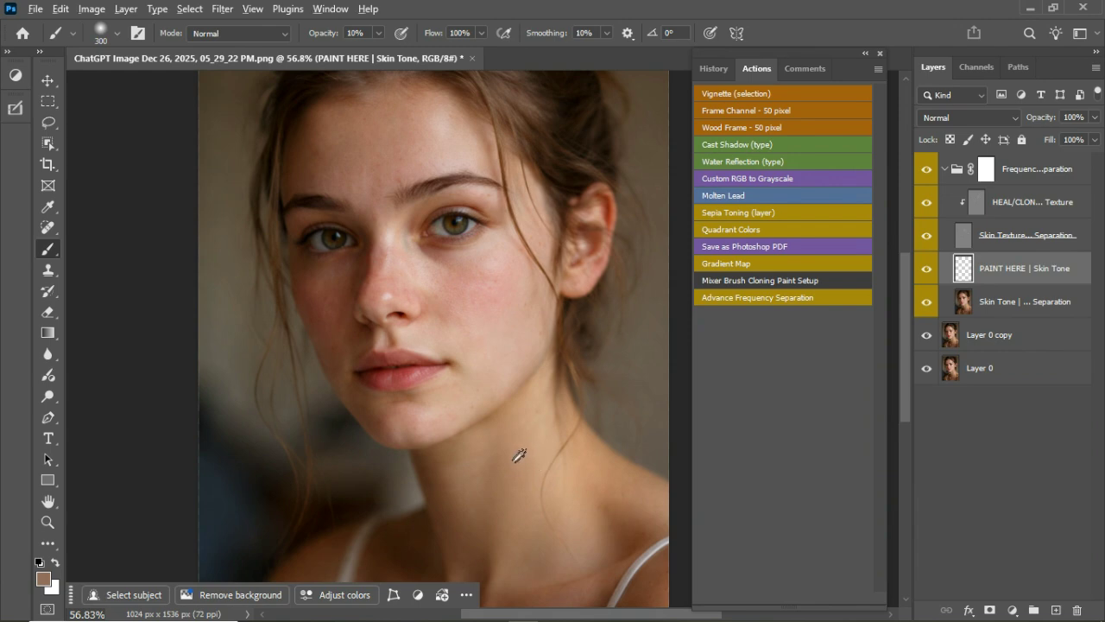
alt+click(517, 455)
- Paint the sampled skin tone over the cheek at 27% opacity and across the forehead with a 125 brush
key(bracketleft)
key(bracketleft)
key(bracketleft)
key(bracketleft)
mouse_move(521, 395)
mouse_down()
mouse_move(482, 400)
mouse_move(420, 432)
mouse_move(523, 370)
mouse_move(442, 430)
mouse_move(512, 361)
mouse_up()
drag(376, 32, 394, 58)
mouse_move(483, 315)
mouse_down()
mouse_move(460, 331)
mouse_move(464, 312)
mouse_move(509, 282)
mouse_move(514, 298)
mouse_move(483, 381)
mouse_move(469, 326)
mouse_move(506, 283)
mouse_move(451, 302)
mouse_up()
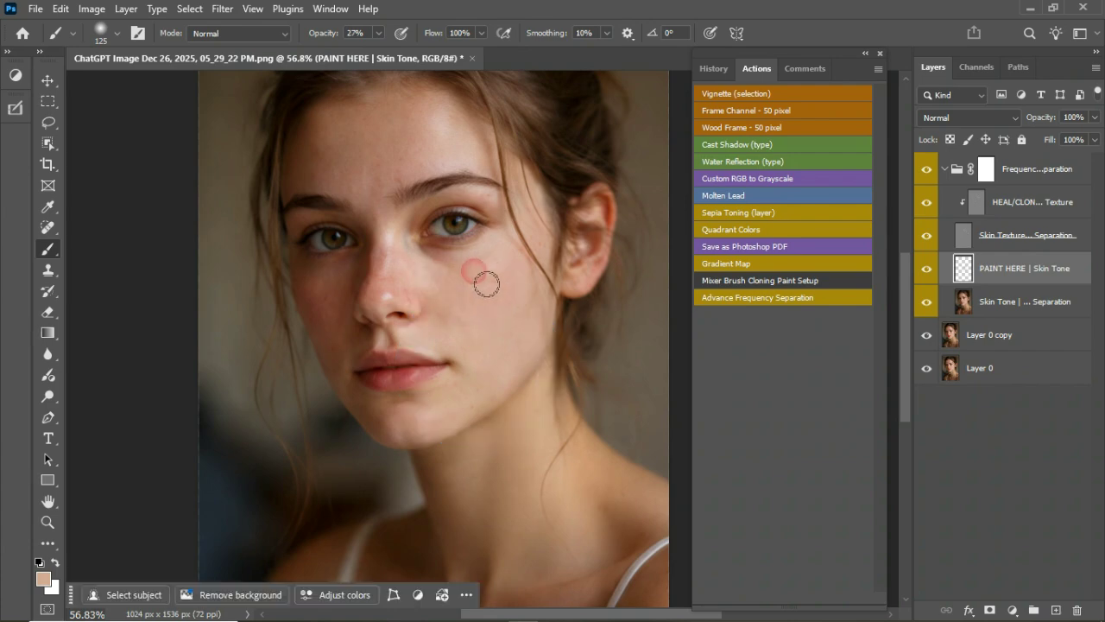
mouse_move(414, 181)
mouse_down()
mouse_move(354, 177)
mouse_move(425, 130)
mouse_move(346, 135)
mouse_move(326, 146)
mouse_move(323, 181)
mouse_move(371, 191)
mouse_up()
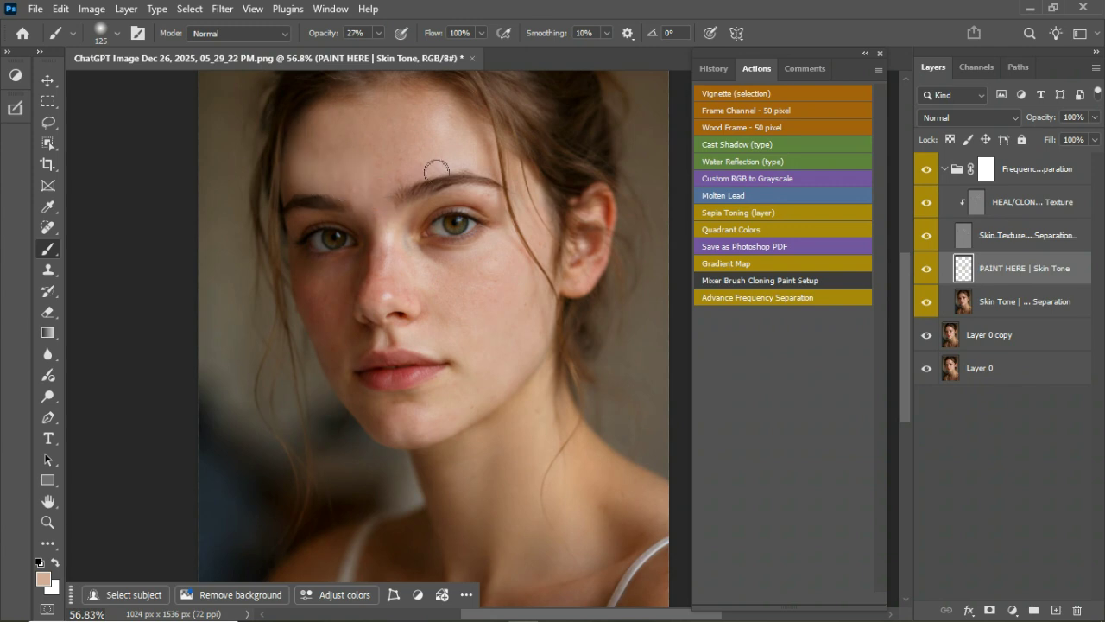
click(473, 164)
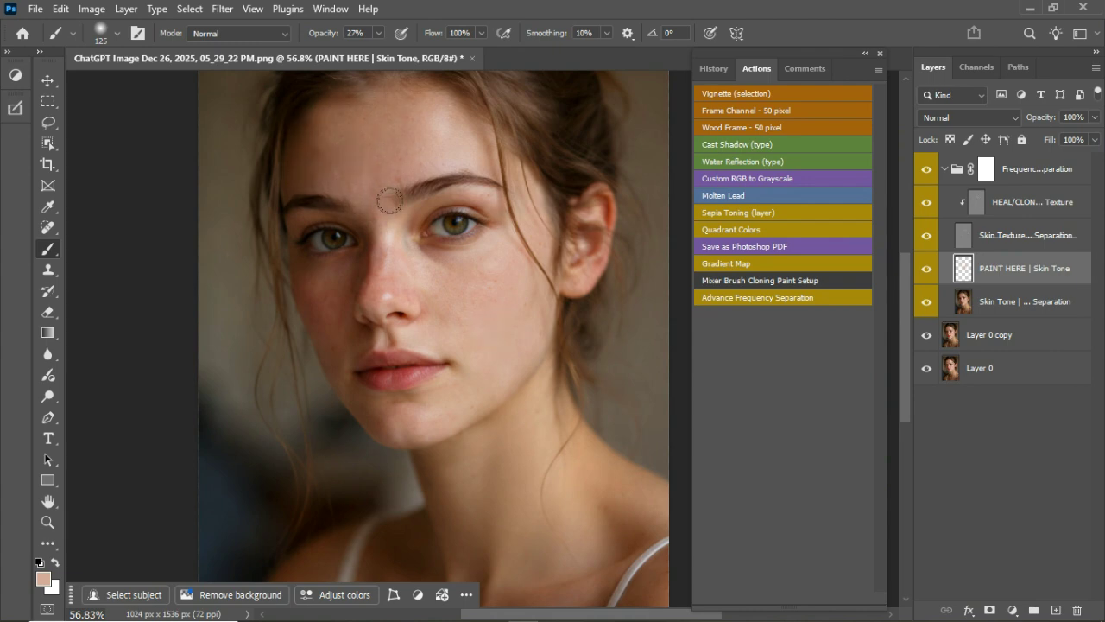
- At 11% opacity, sample the cheek colour and dab it over the forehead and nose
click(378, 33)
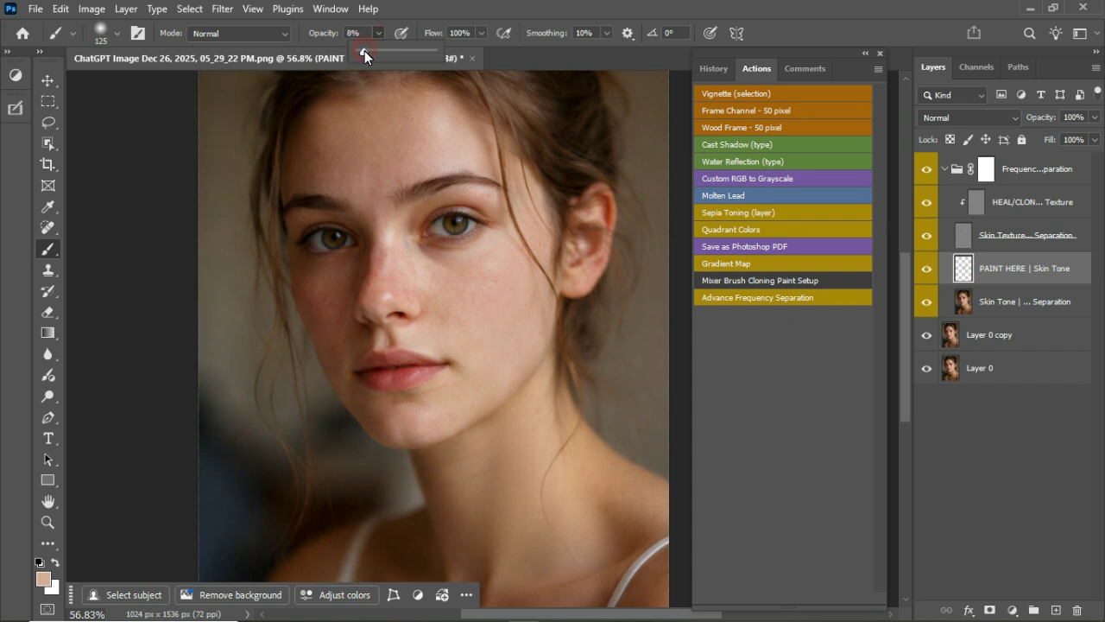
alt+click(488, 345)
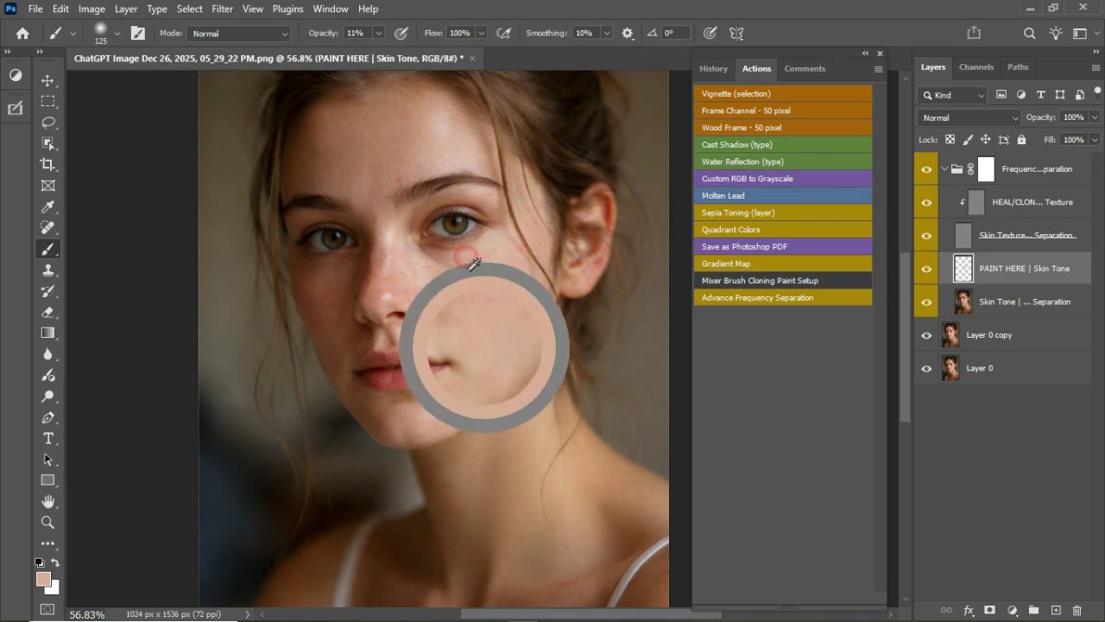
click(422, 135)
click(365, 179)
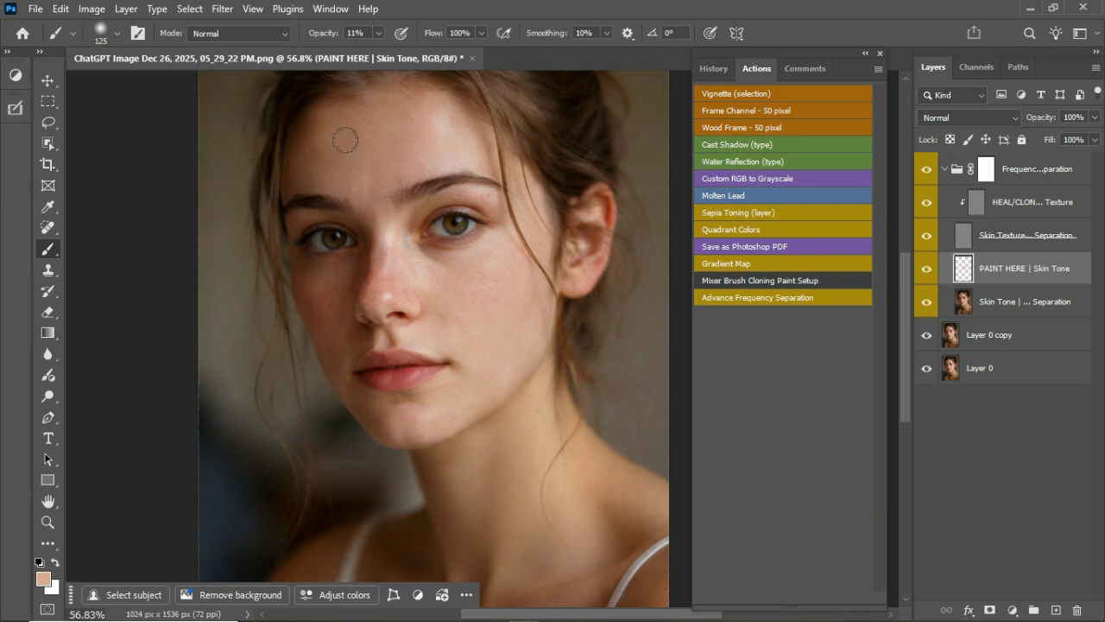
click(300, 141)
click(443, 130)
click(369, 150)
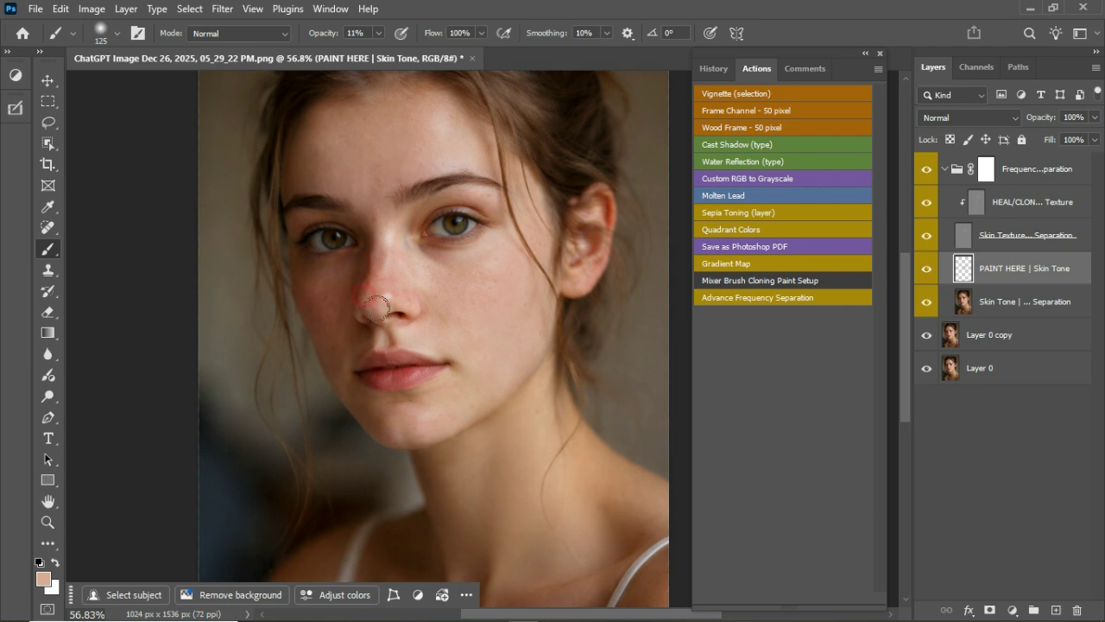
click(370, 285)
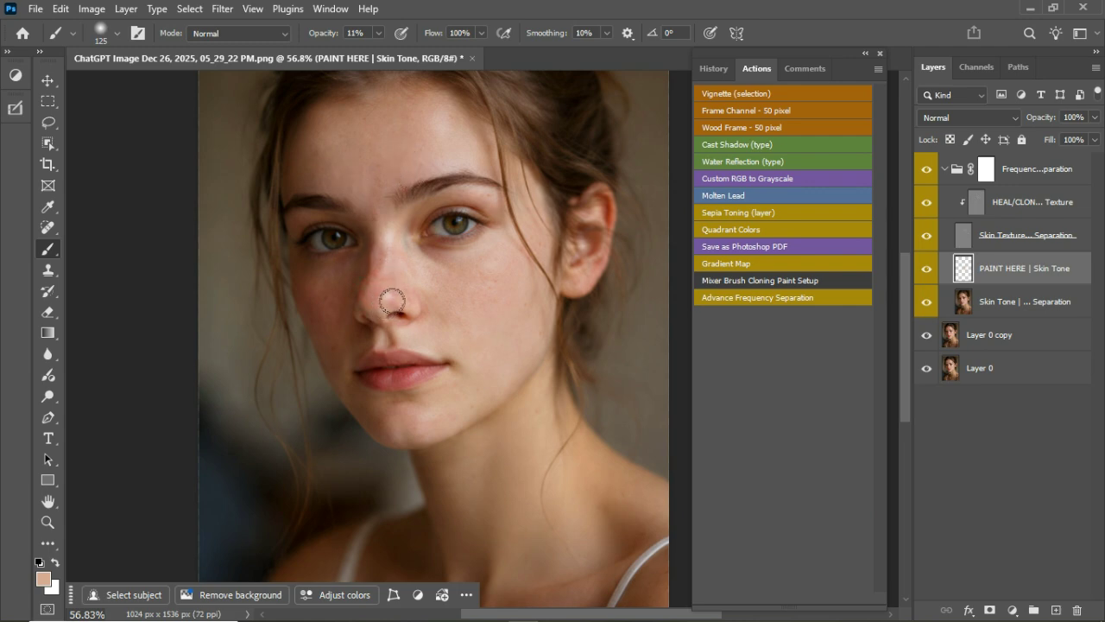
- Shrink the brush to 70 and dab skin tone up and around the nose
key(bracketleft)
key(bracketleft)
key(bracketleft)
key(bracketleft)
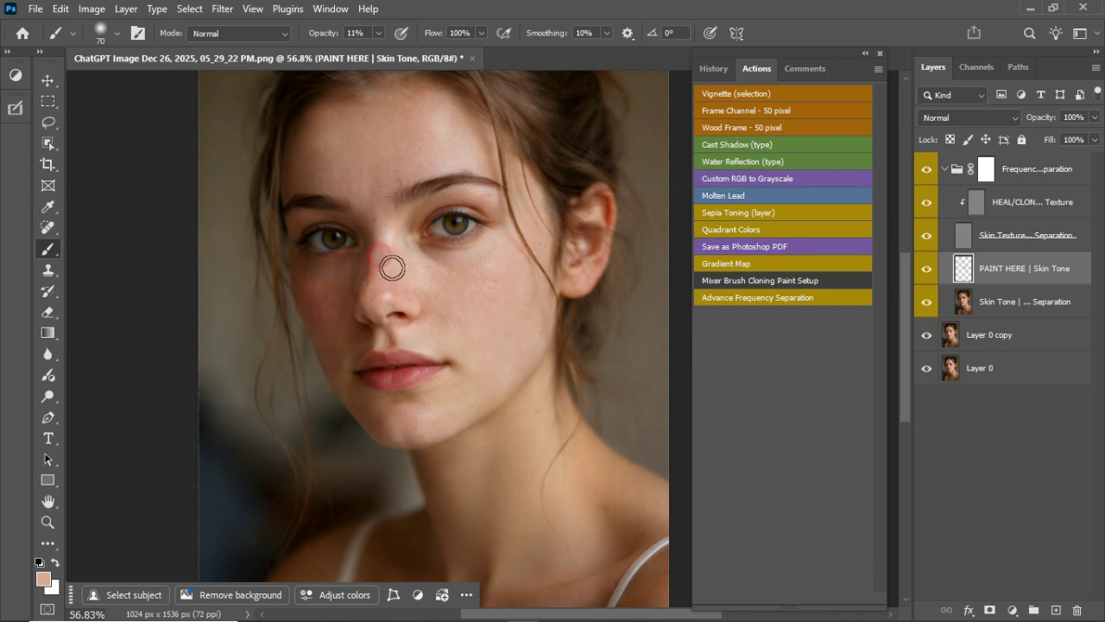
click(389, 268)
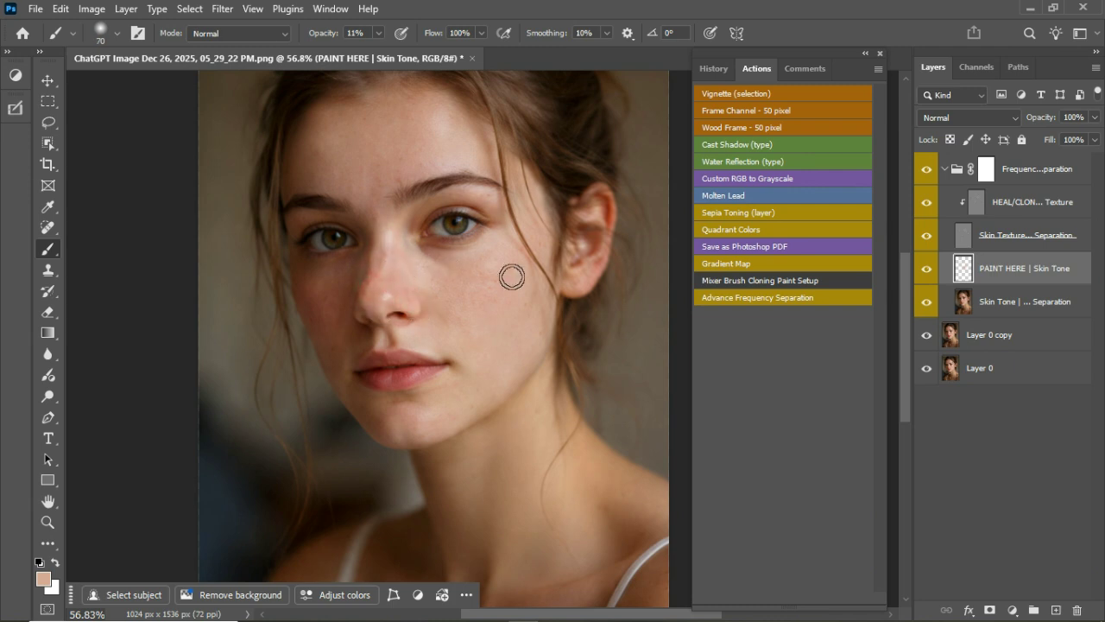
click(344, 278)
scroll(500, 439, down, 1)
key(bracketright)
key(bracketright)
key(bracketright)
key(bracketright)
scroll(586, 490, down, 2)
scroll(439, 296, up, 2)
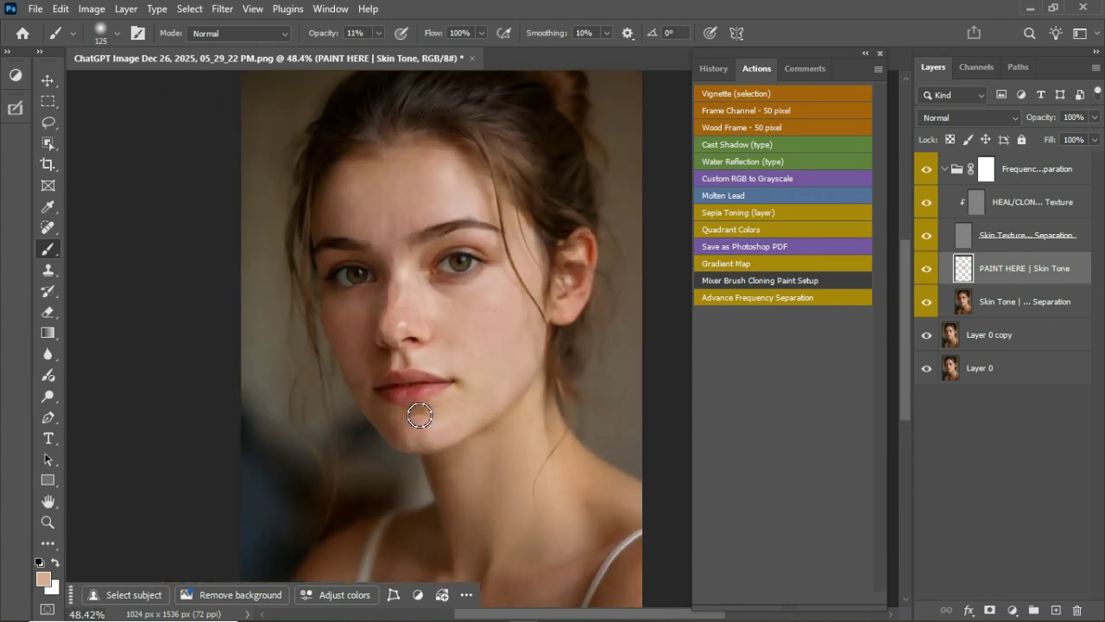
key(bracketleft)
key(bracketleft)
key(bracketleft)
key(bracketleft)
scroll(406, 445, down, 2)
click(1094, 117)
- Set the PAINT HERE | Skin Tone layer to 60% opacity and toggle layer visibility to compare before and after
drag(1095, 137, 1070, 138)
scroll(444, 249, up, 3)
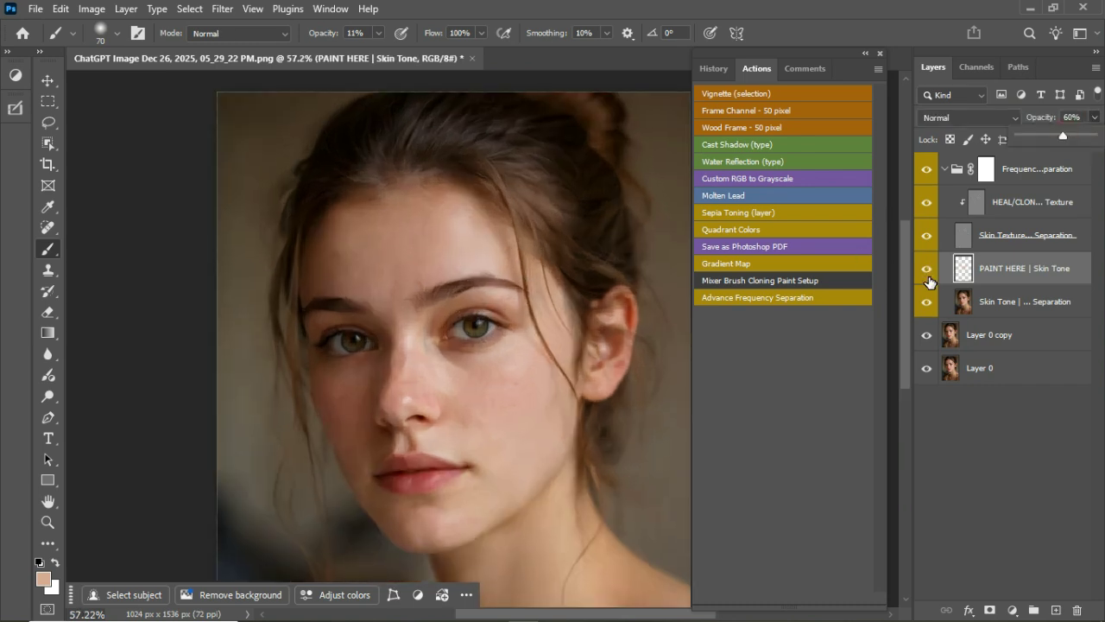
click(926, 271)
click(926, 269)
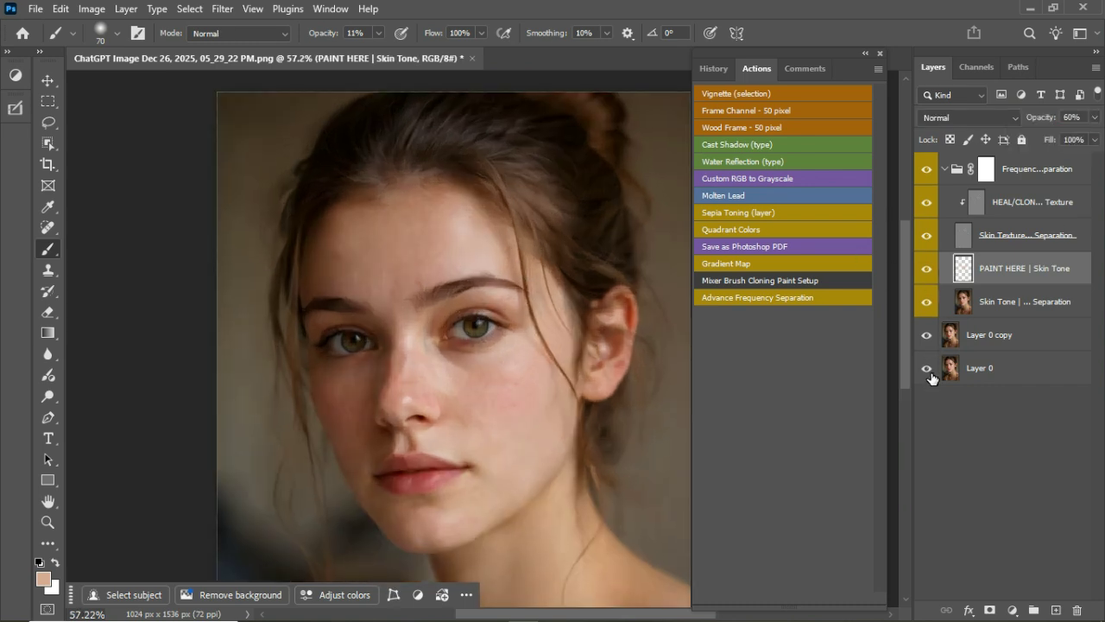
alt+click(928, 371)
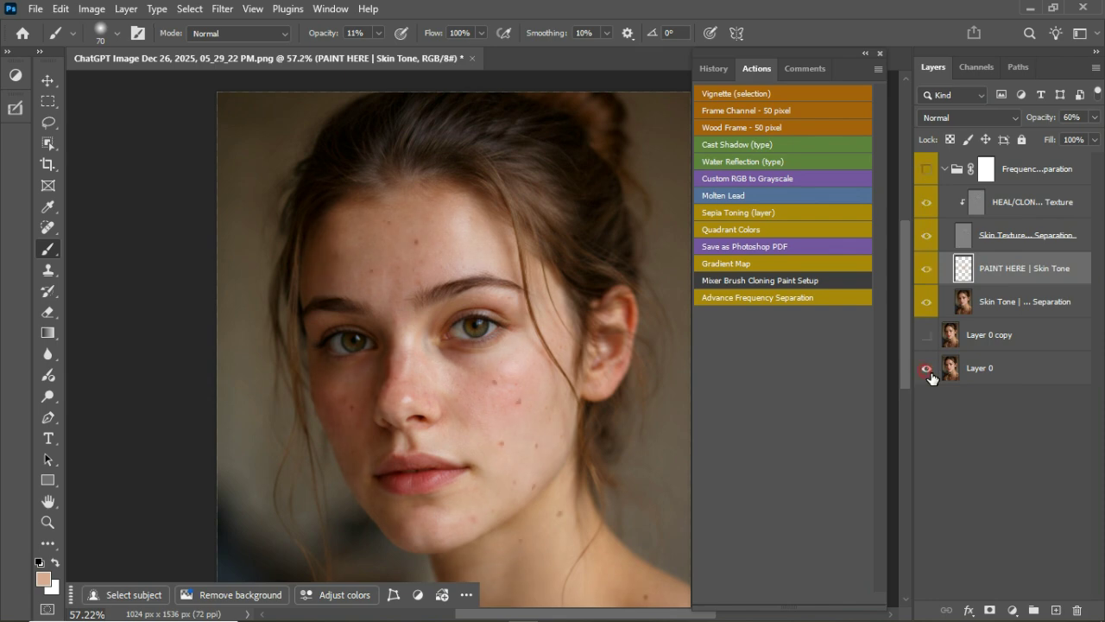
alt+click(928, 371)
alt+click(928, 371)
alt+click(928, 371)
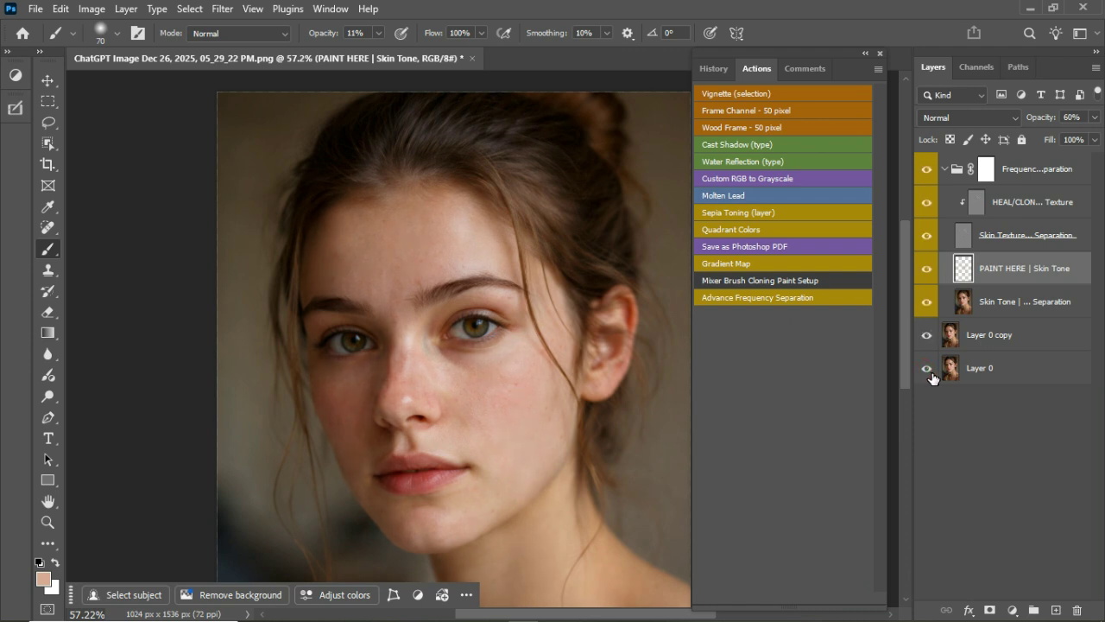